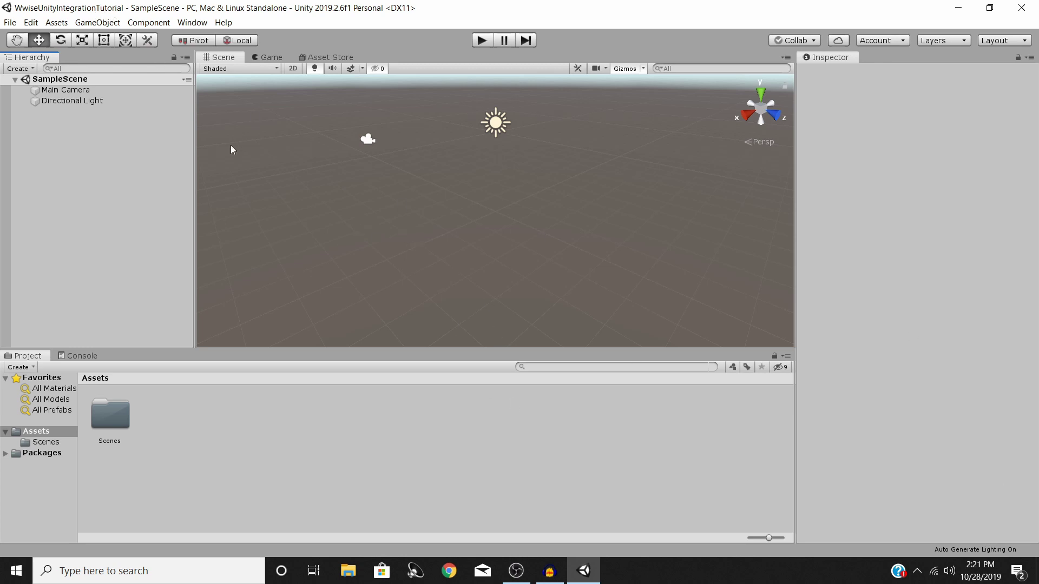
# Save the current scene and the whole project from the File menu, then close Unity.
pyautogui.click(12, 23)
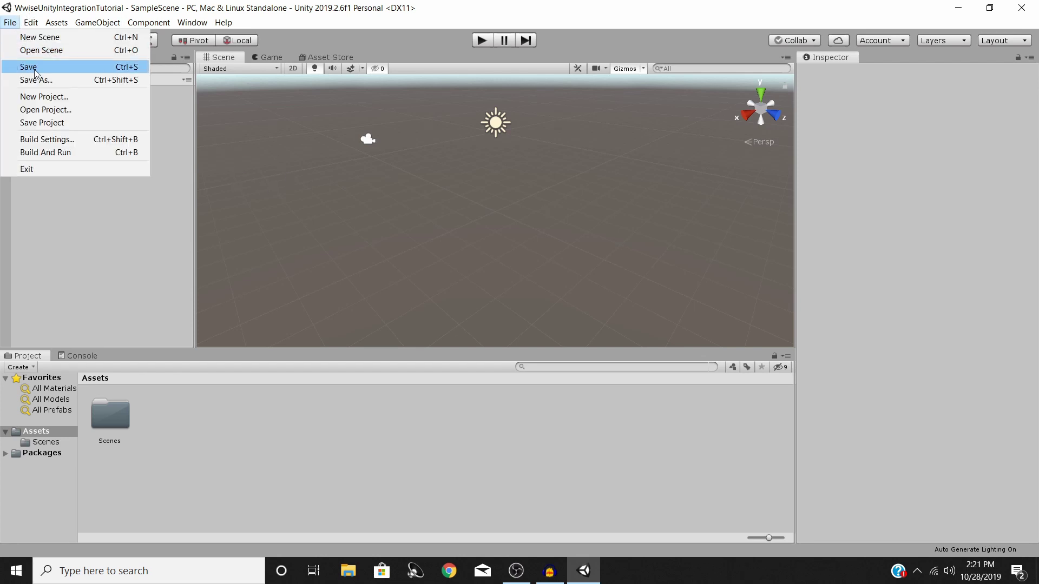
pyautogui.click(36, 67)
pyautogui.click(10, 23)
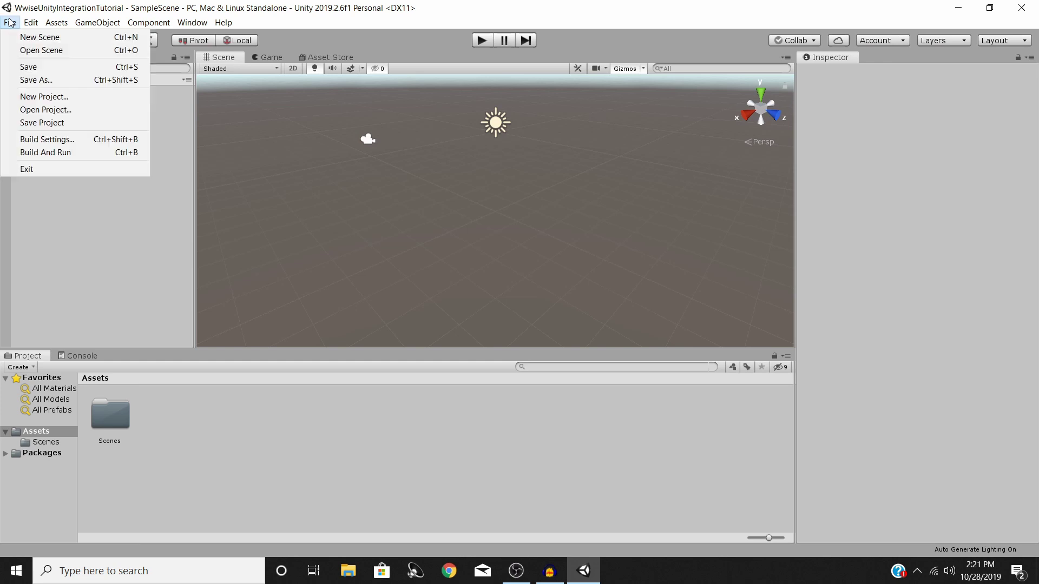
pyautogui.click(47, 123)
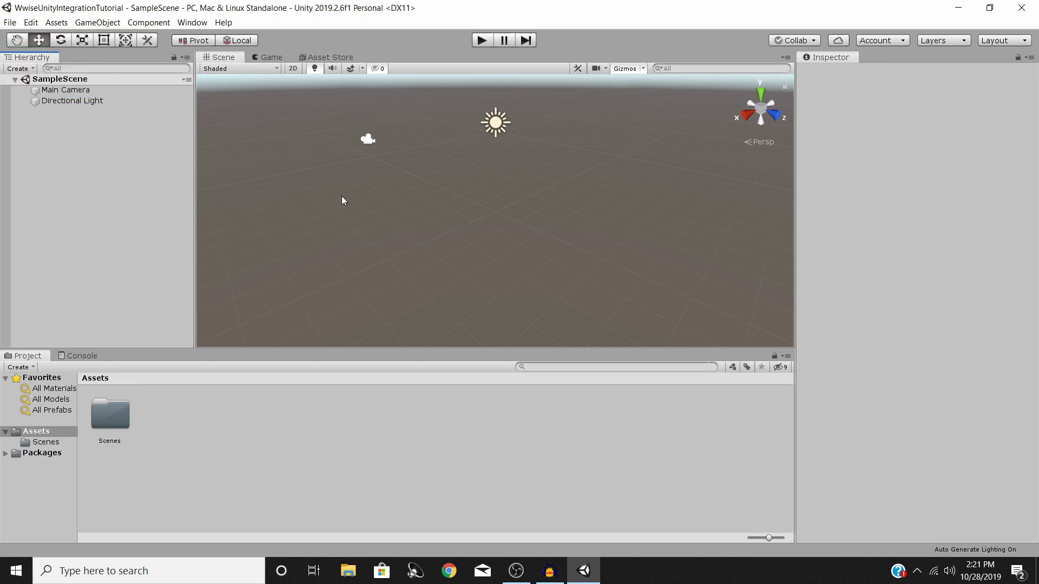
pyautogui.click(1023, 9)
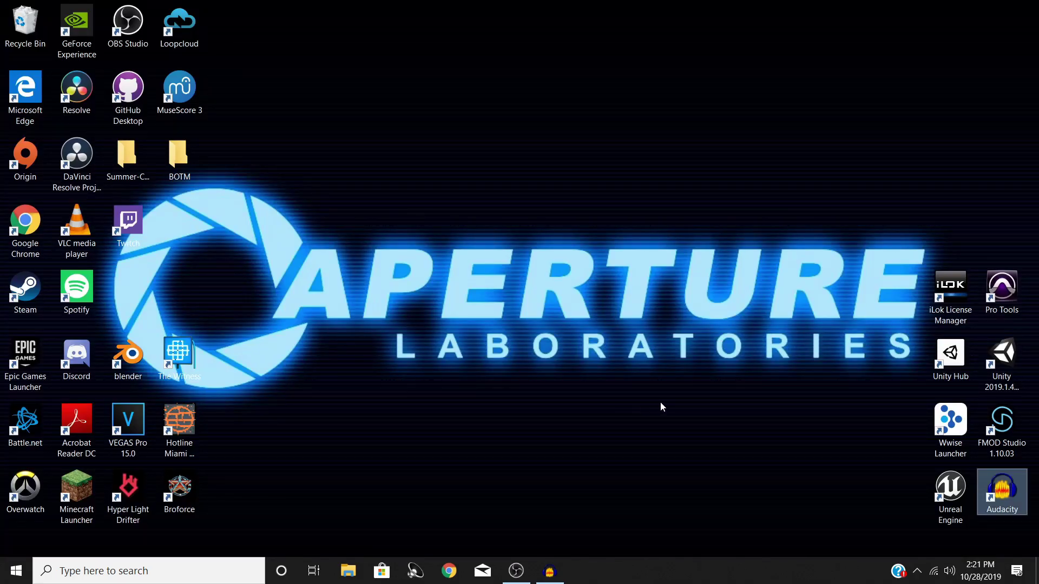
# Launch Wwise Launcher and show its recent Unity projects, with WwiseUnityIntegrationTutorial listed first.
pyautogui.click(947, 439)
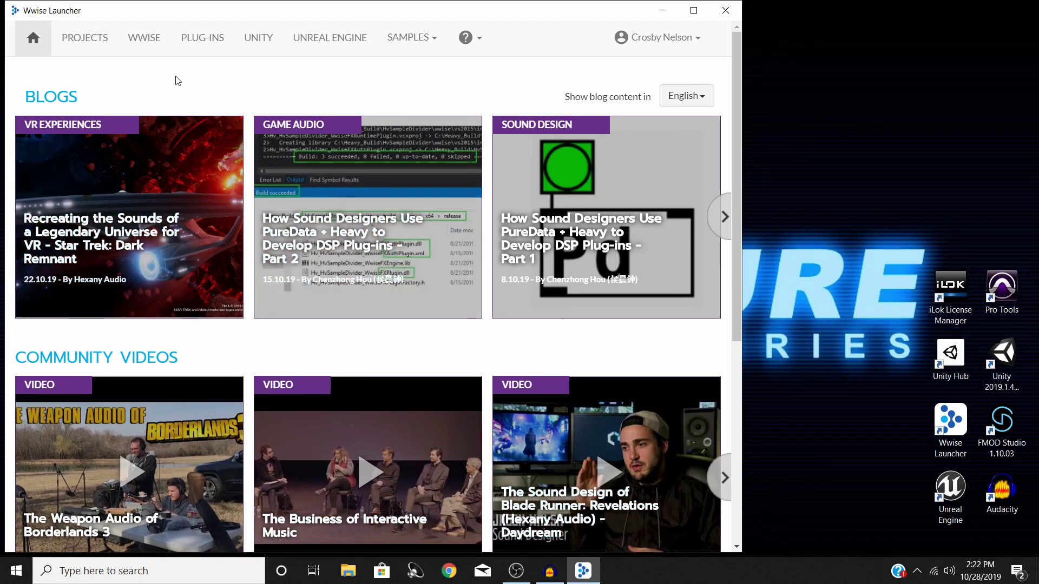
pyautogui.click(253, 46)
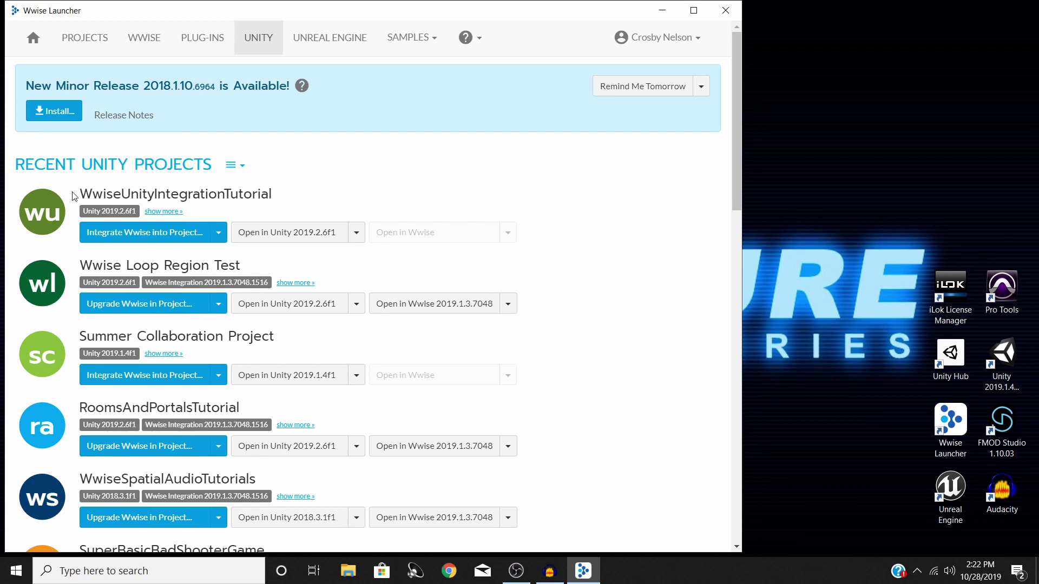
pyautogui.moveTo(79, 194); pyautogui.dragTo(286, 195)
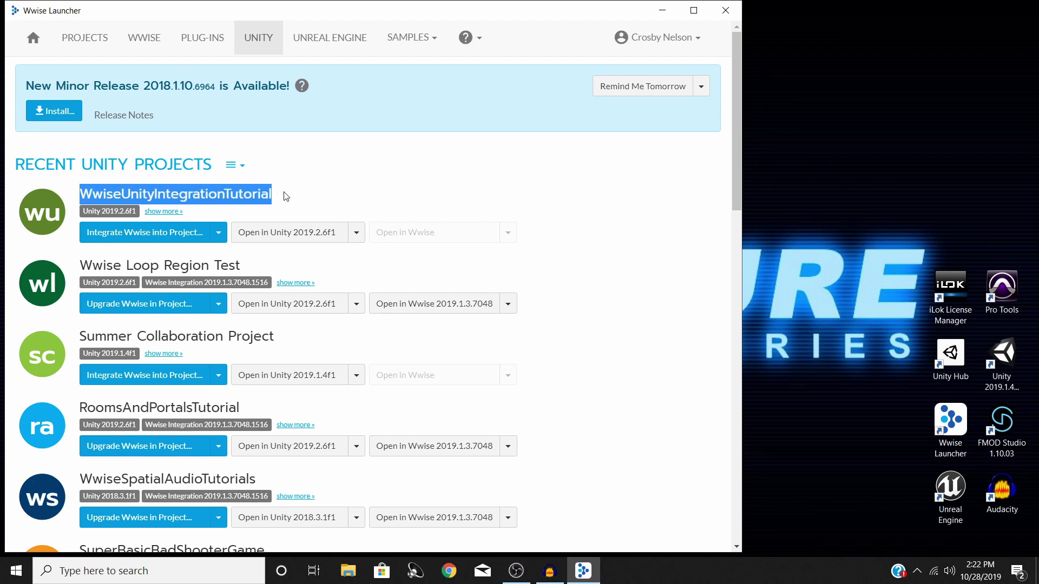
pyautogui.click(123, 186)
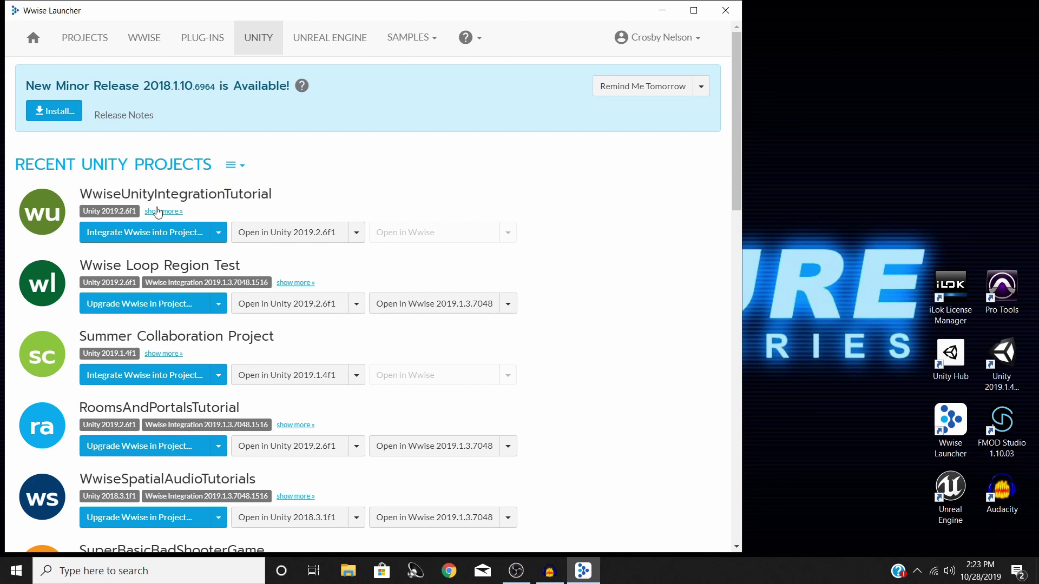
# Start integrating WwiseUnityIntegrationTutorial, filtering versions to All and selecting 2019.1.3.7048.1516.
pyautogui.click(165, 237)
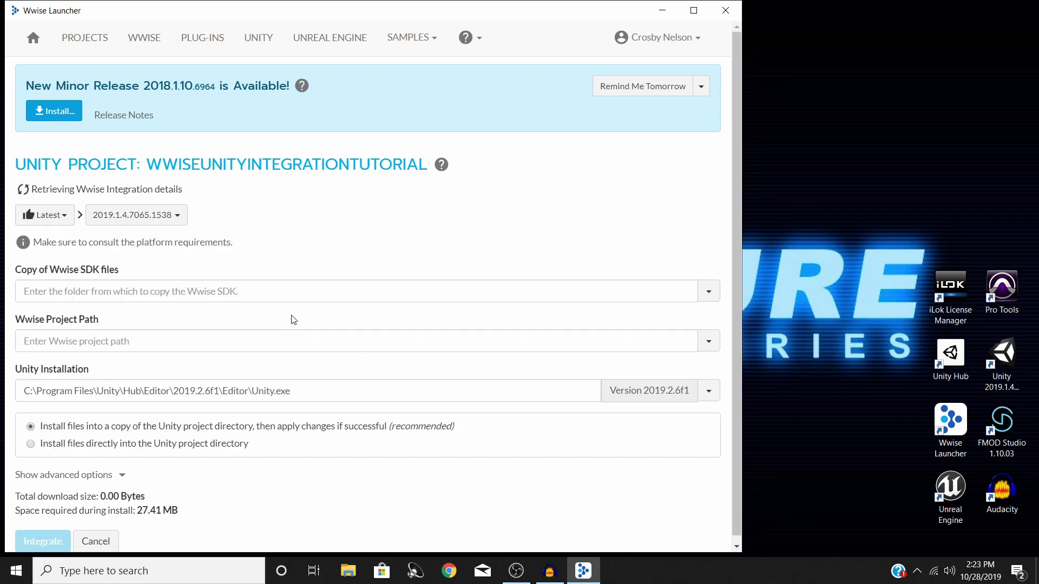
pyautogui.scroll(-3, 273, 327)
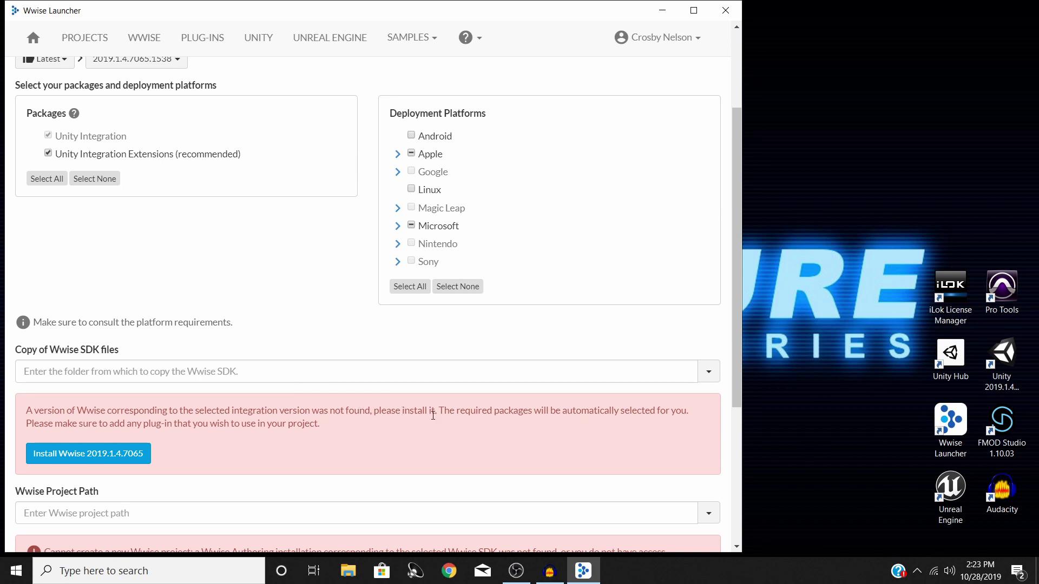
pyautogui.scroll(3, 301, 283)
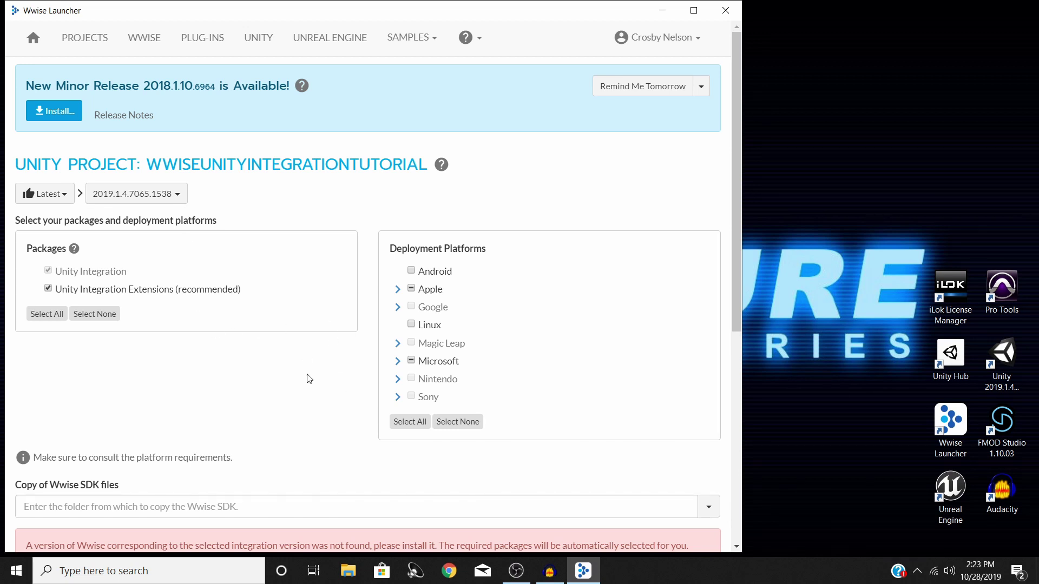
pyautogui.click(66, 199)
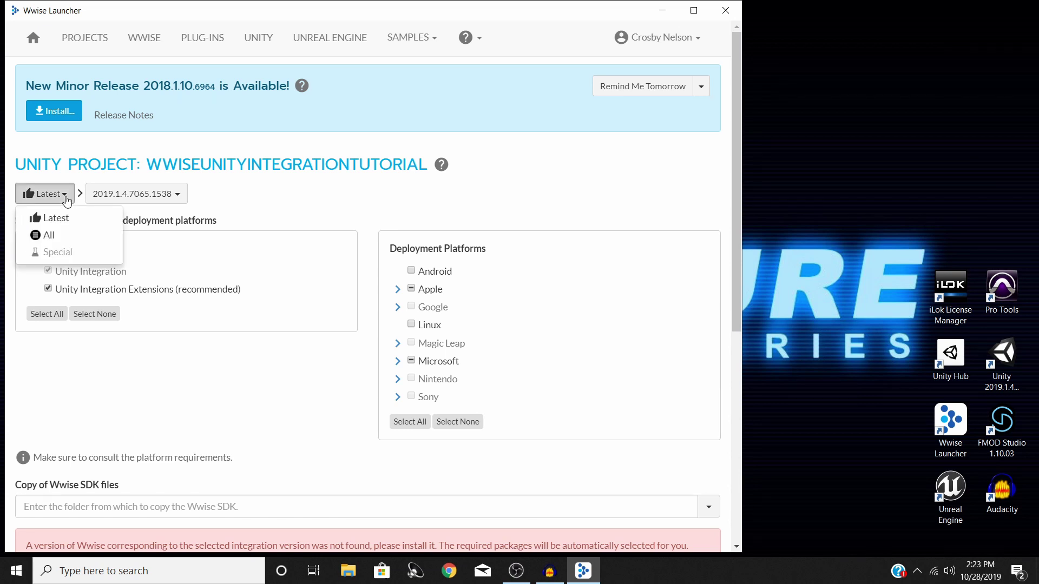
pyautogui.click(64, 238)
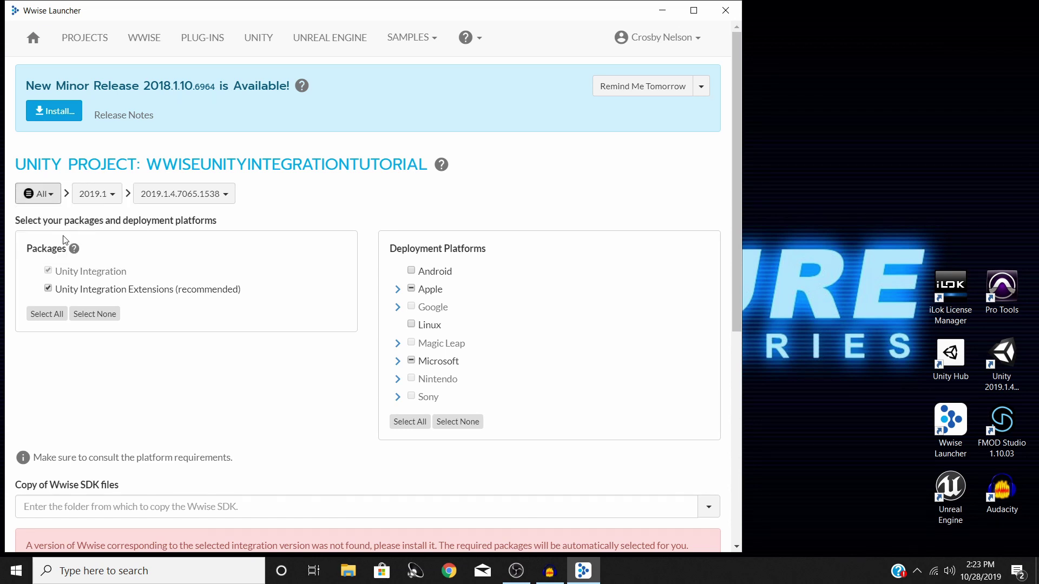
pyautogui.click(226, 198)
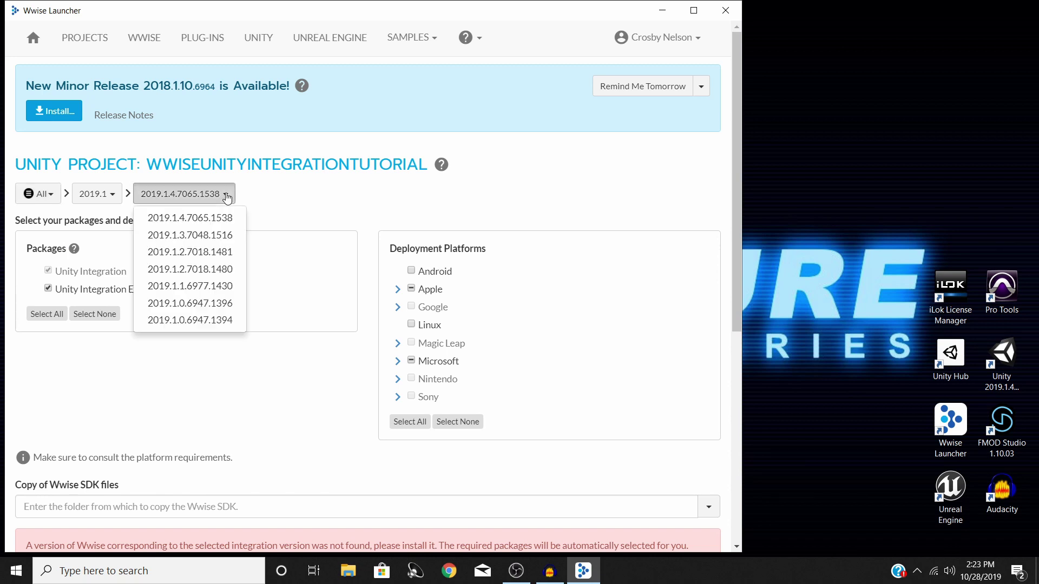
pyautogui.click(192, 236)
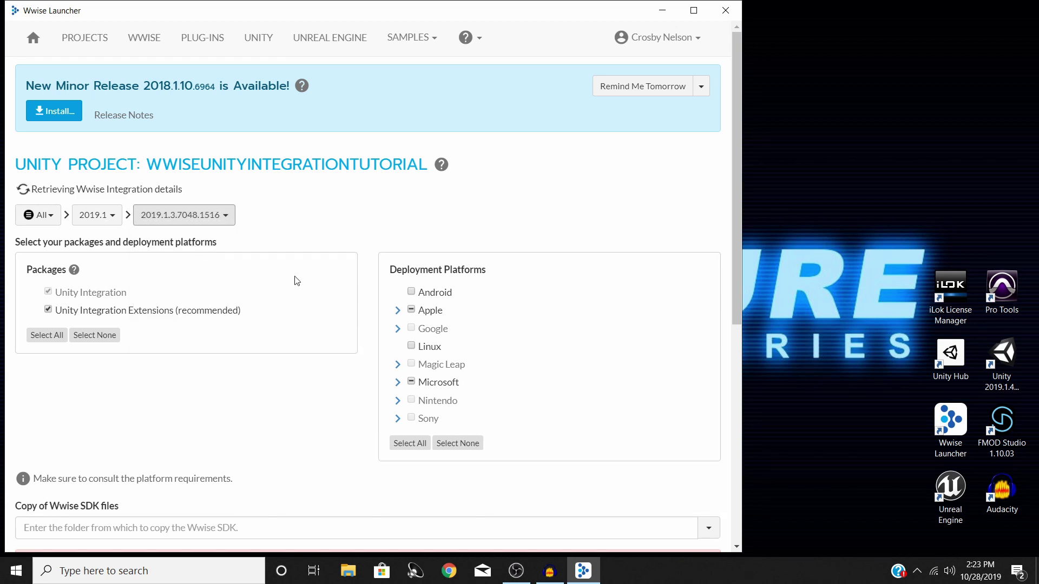
pyautogui.scroll(-3, 297, 281)
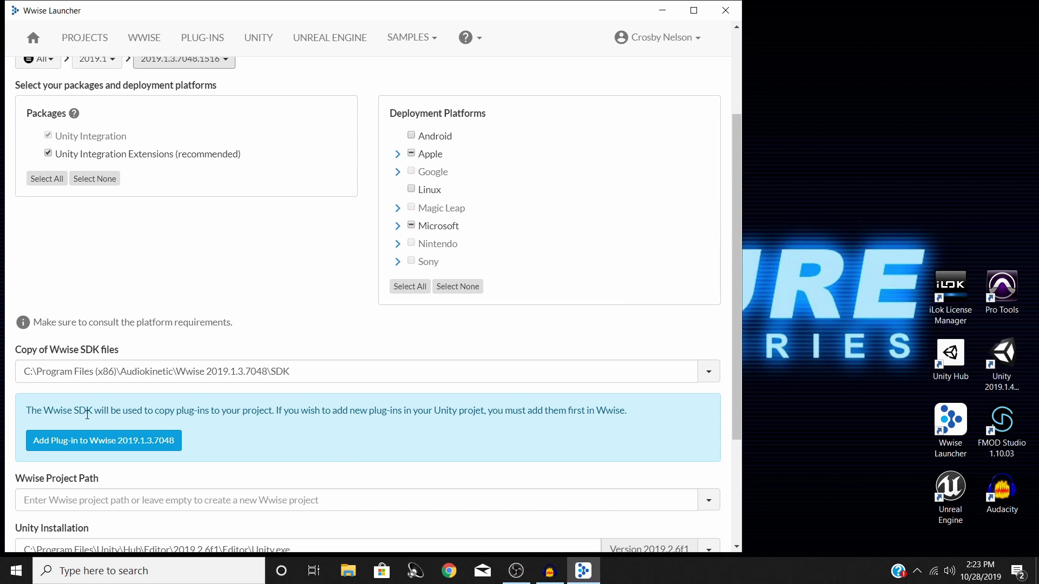
pyautogui.scroll(3, 224, 286)
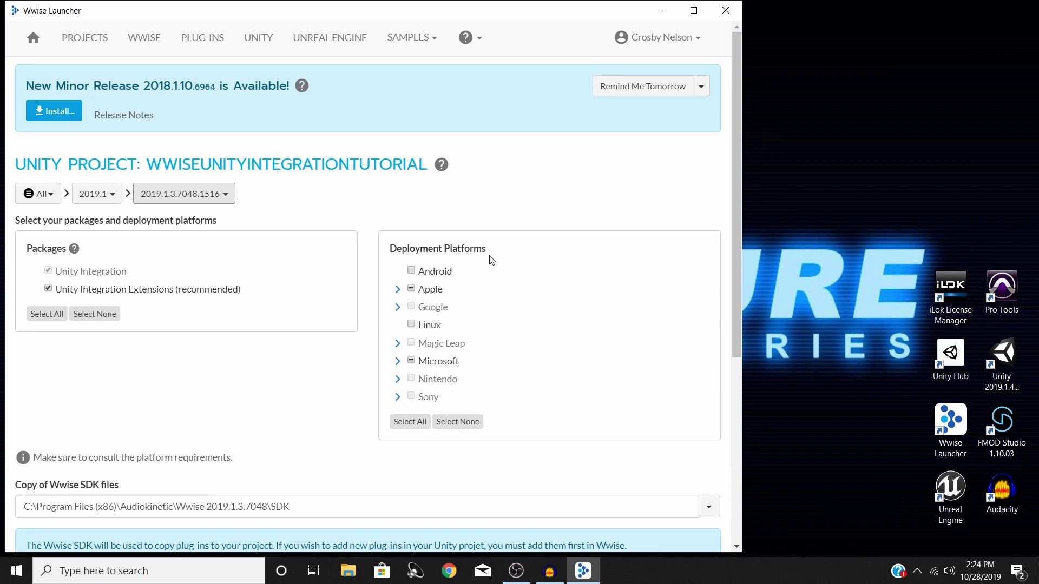
# Expand the Apple, Microsoft, Google, Nintendo and Sony platform groups, then collapse Microsoft again.
pyautogui.scroll(-1, 495, 265)
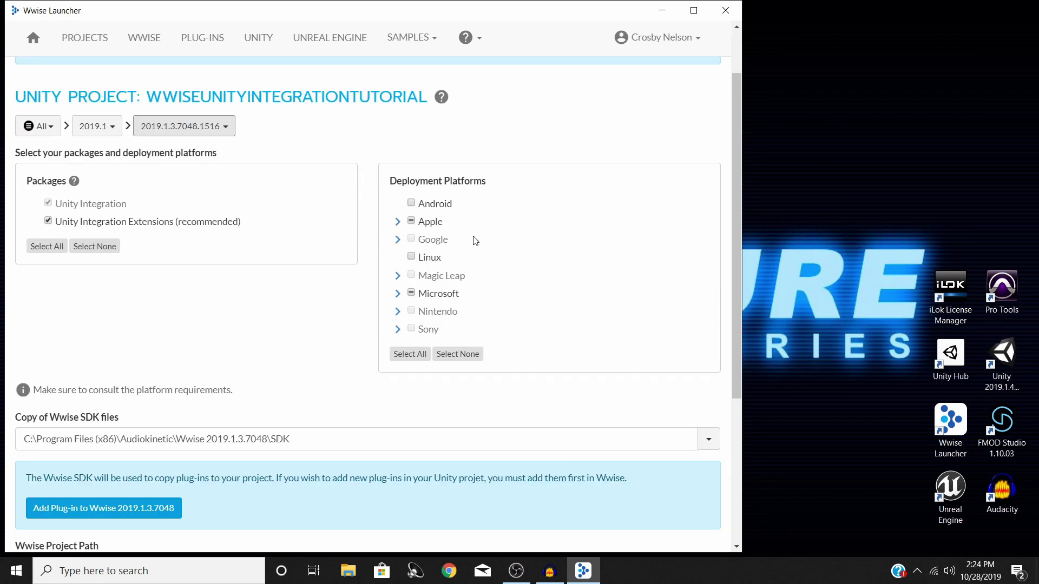
pyautogui.click(398, 221)
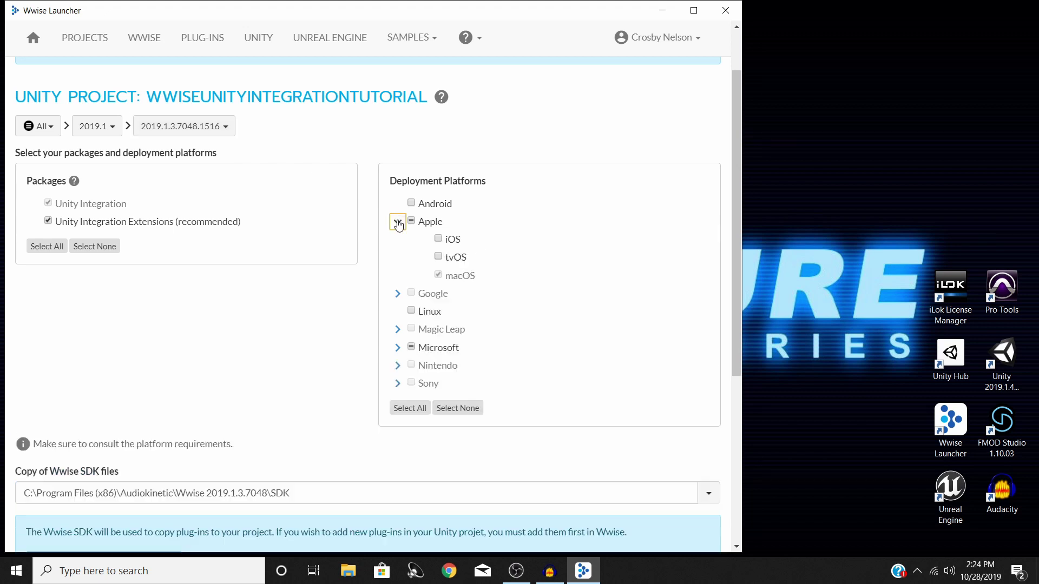
pyautogui.click(397, 348)
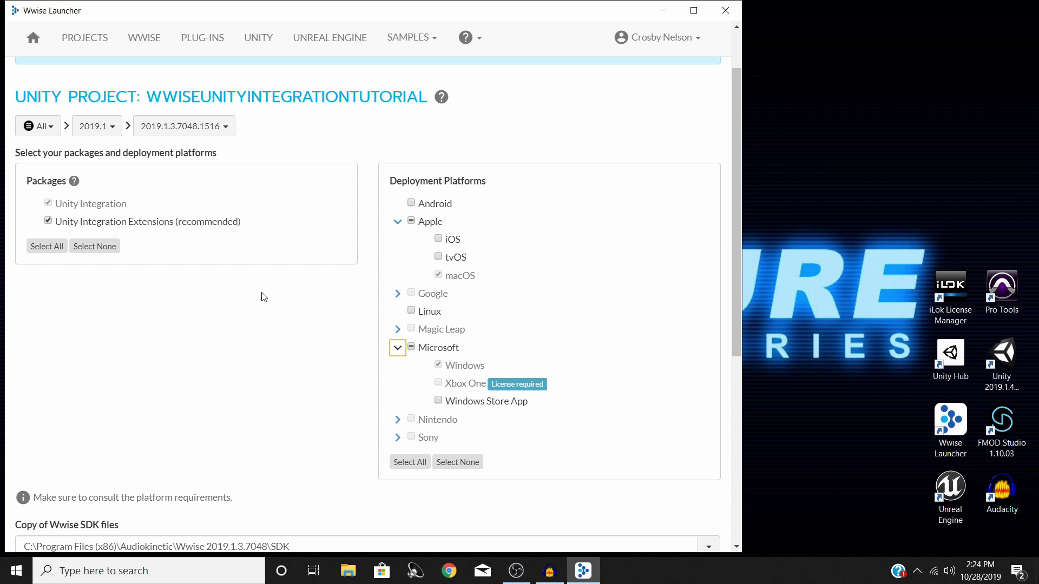
pyautogui.click(397, 293)
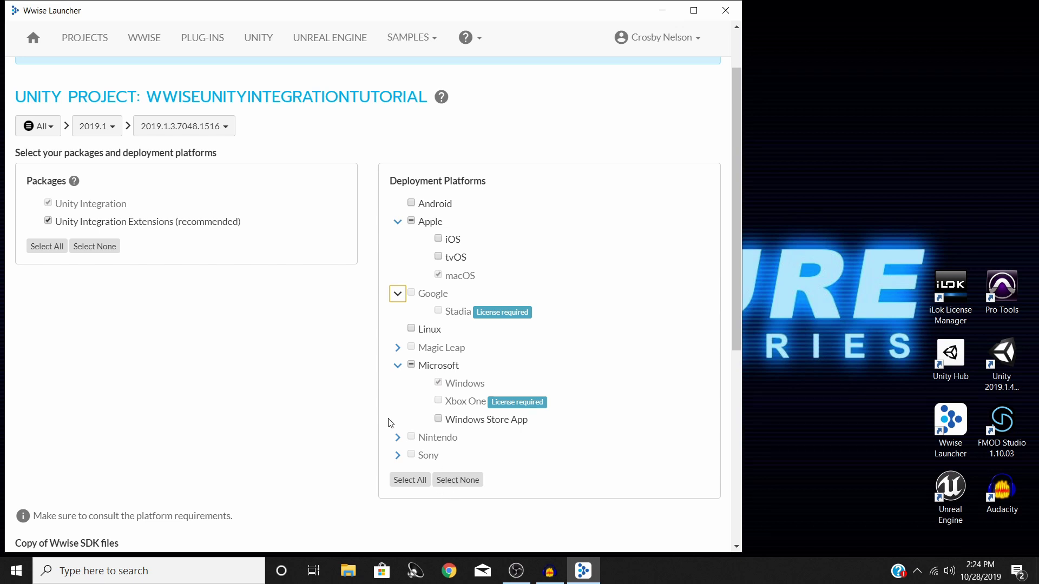
pyautogui.click(397, 437)
pyautogui.click(401, 476)
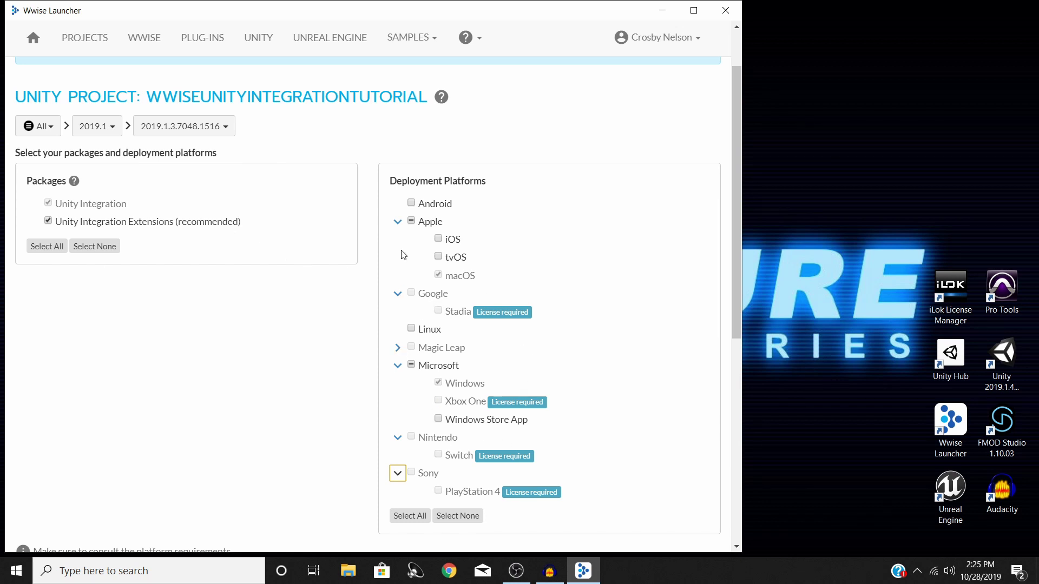
pyautogui.click(398, 366)
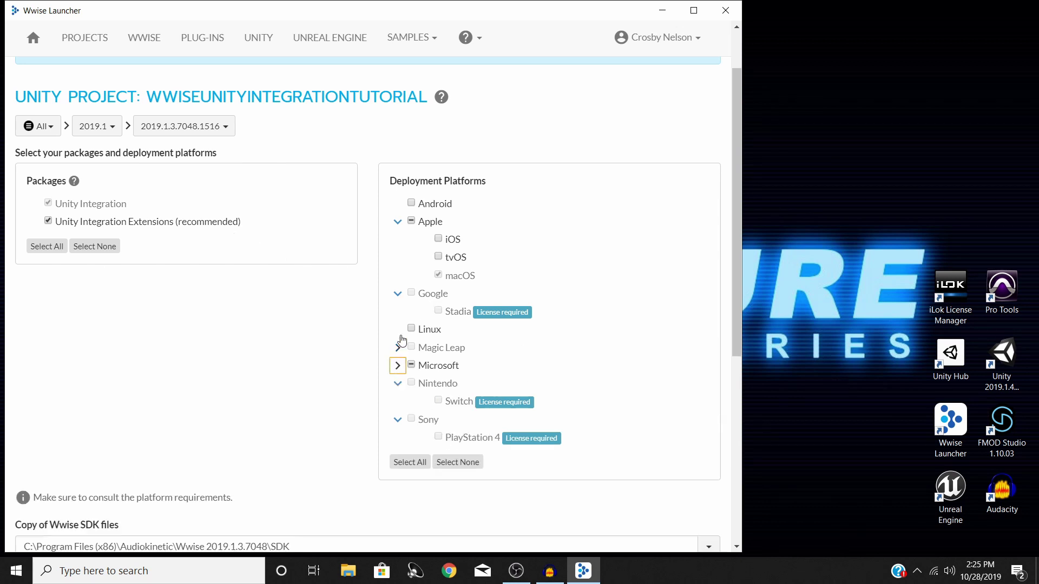
pyautogui.click(398, 222)
pyautogui.scroll(-5, 240, 244)
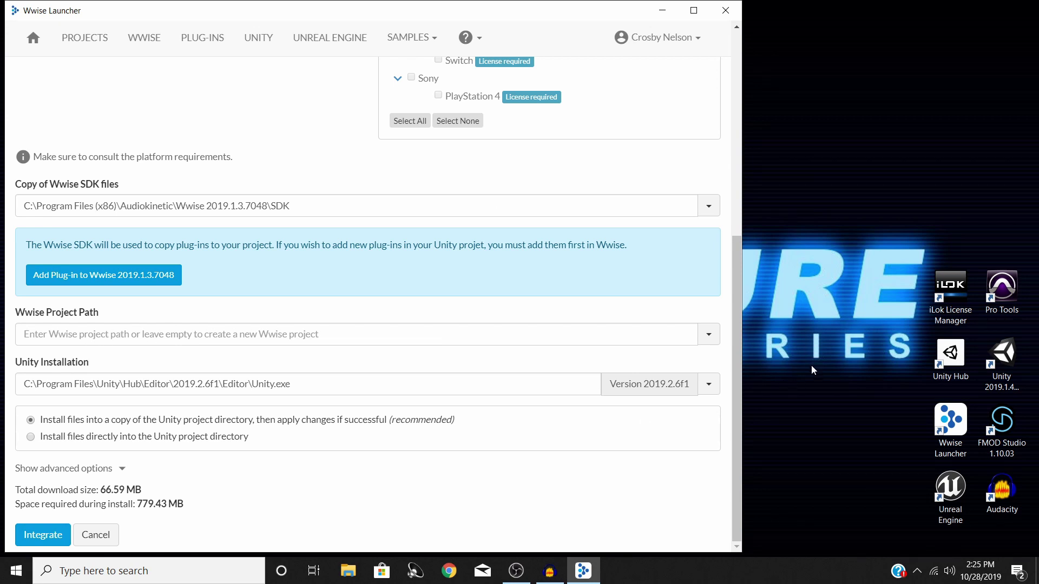
pyautogui.click(709, 335)
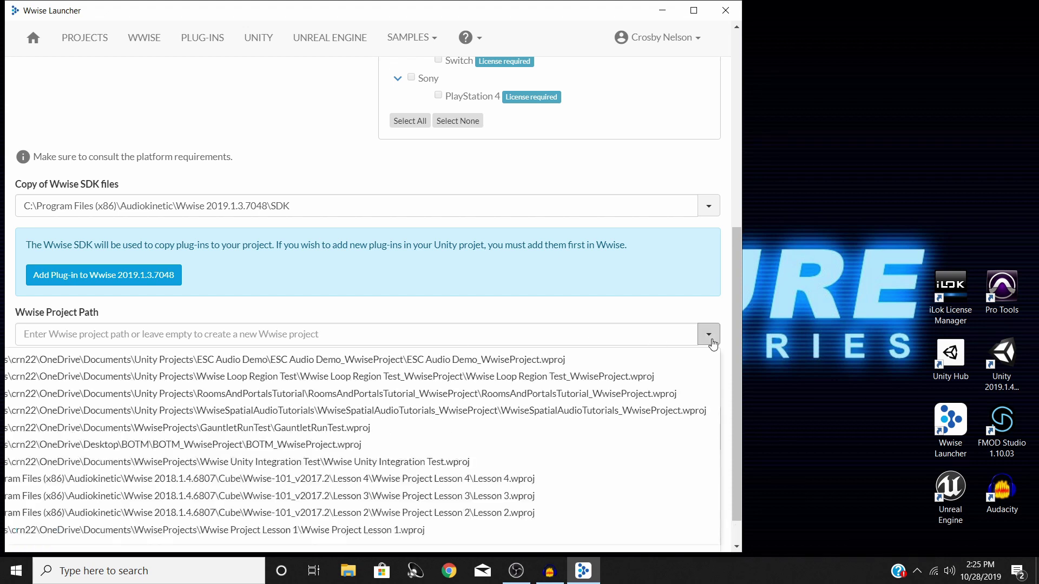
pyautogui.click(709, 334)
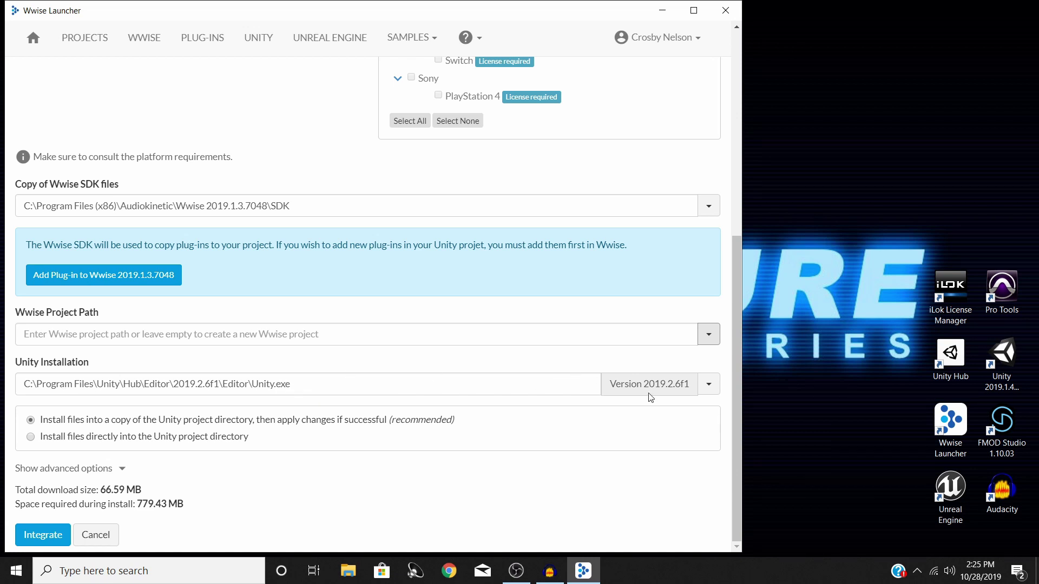
pyautogui.click(708, 384)
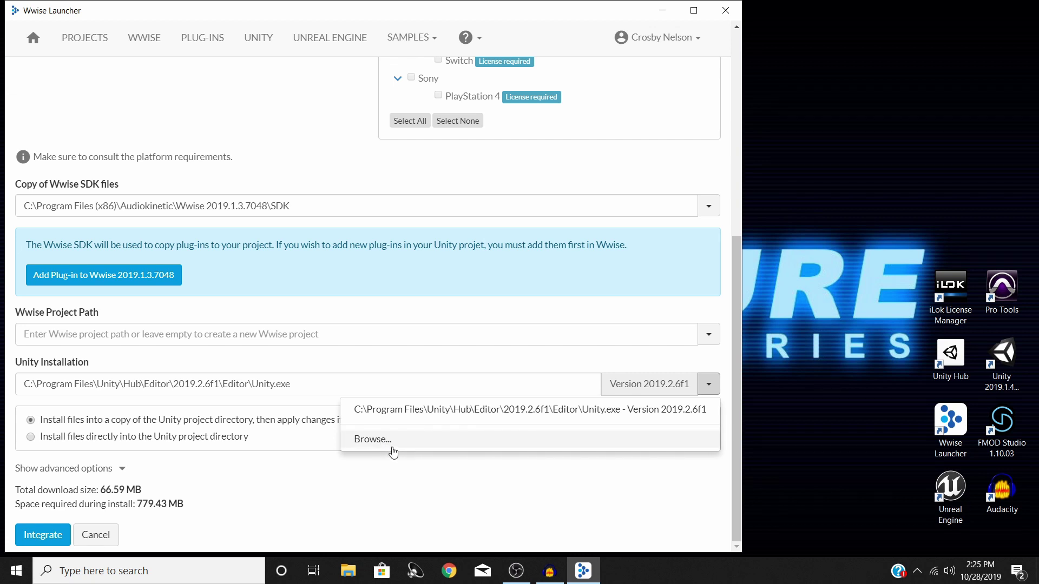
# Dismiss the Unity installation list unchanged, collapse the Sony group, and run Integrate.
pyautogui.click(280, 446)
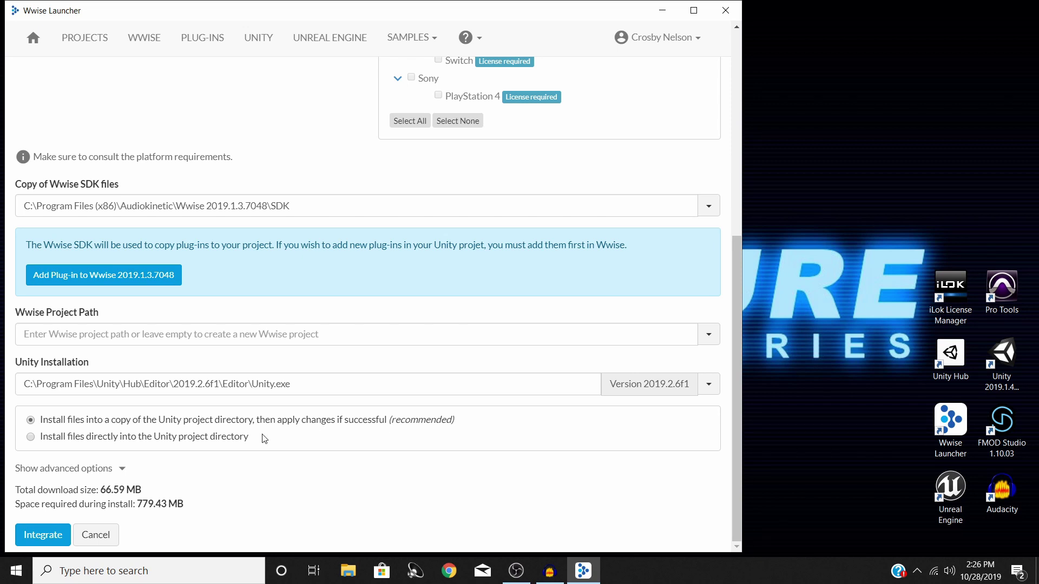
pyautogui.scroll(1, 151, 439)
pyautogui.scroll(4, 151, 439)
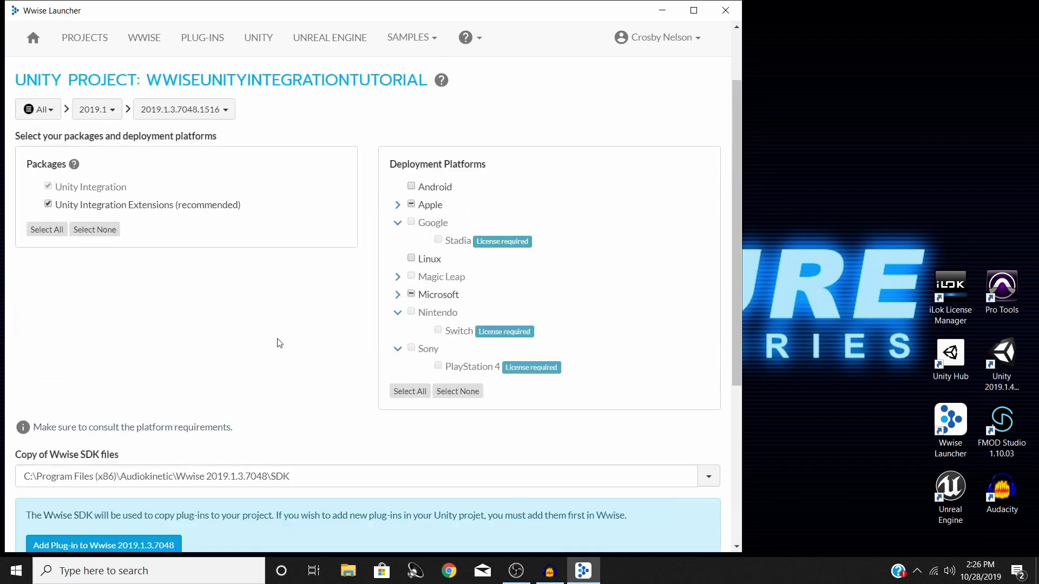
pyautogui.click(398, 349)
pyautogui.scroll(-4, 208, 292)
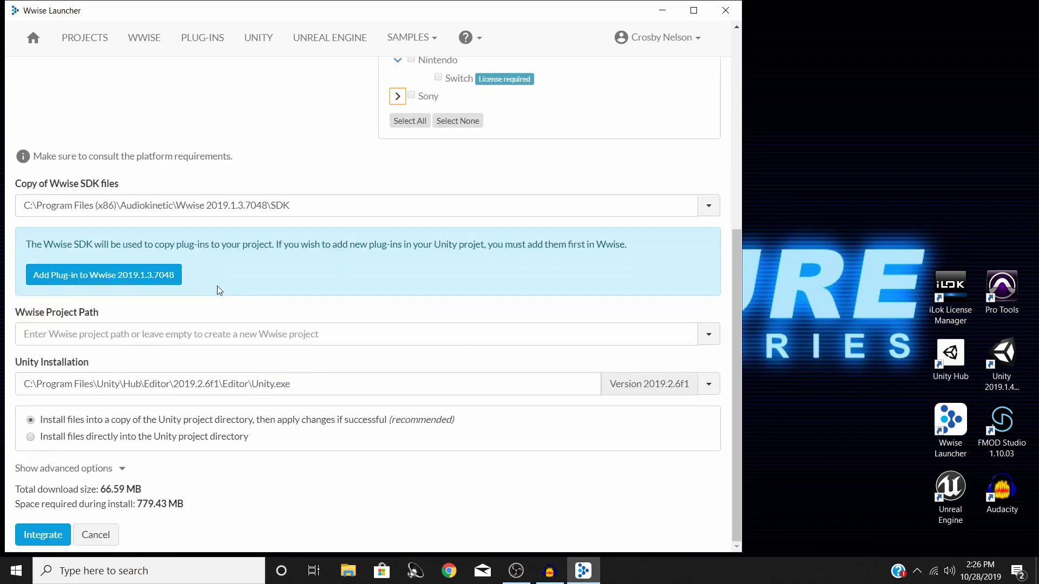
pyautogui.click(55, 535)
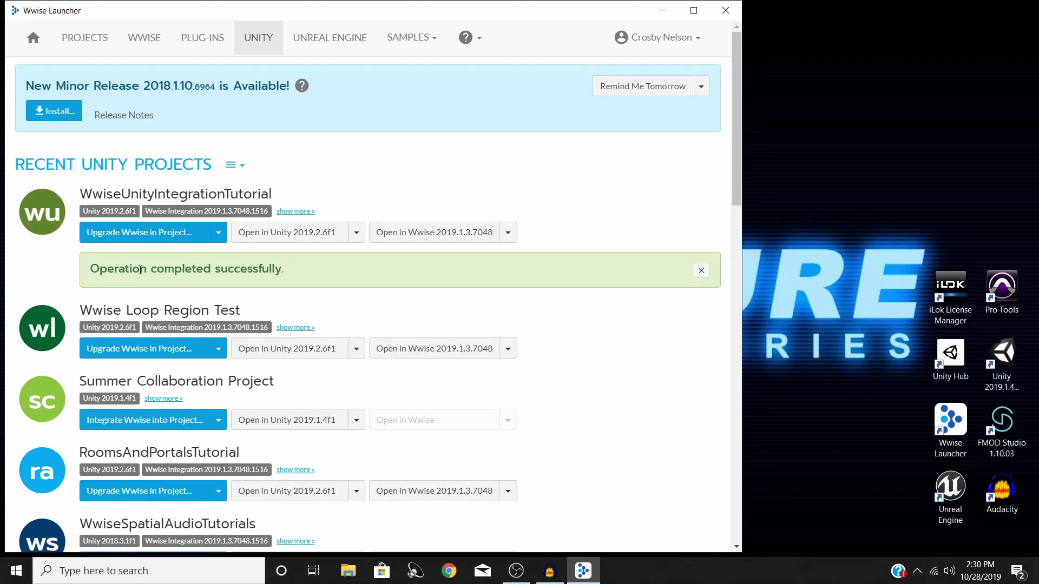
pyautogui.moveTo(95, 267); pyautogui.dragTo(319, 290)
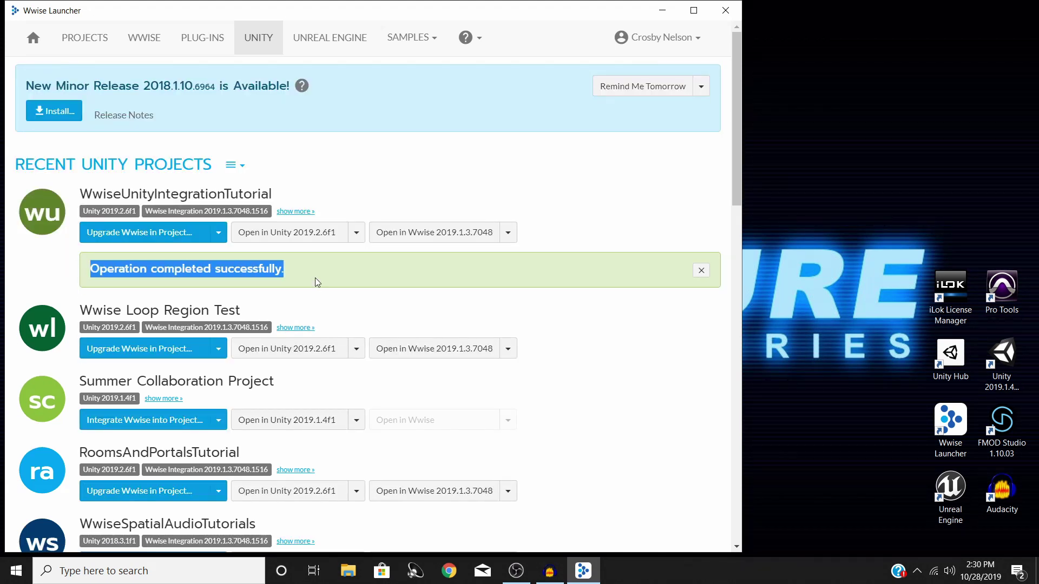
pyautogui.click(317, 281)
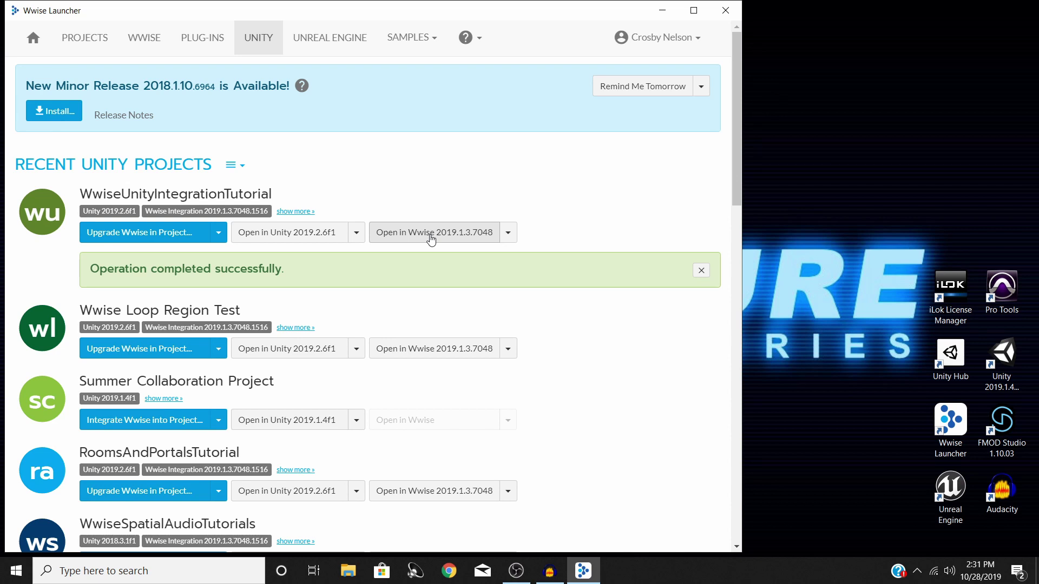
# Open the project in Unity 2019.2.6f1 and expand WwiseUnityIntegrationTutorial_WwiseProject in the Wwise Picker.
pyautogui.click(301, 234)
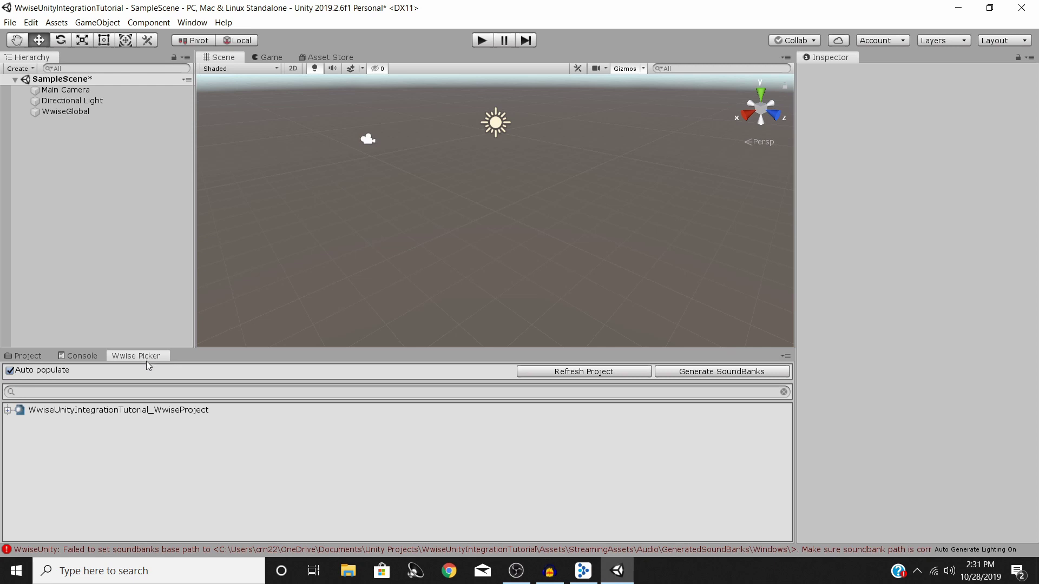
pyautogui.click(8, 411)
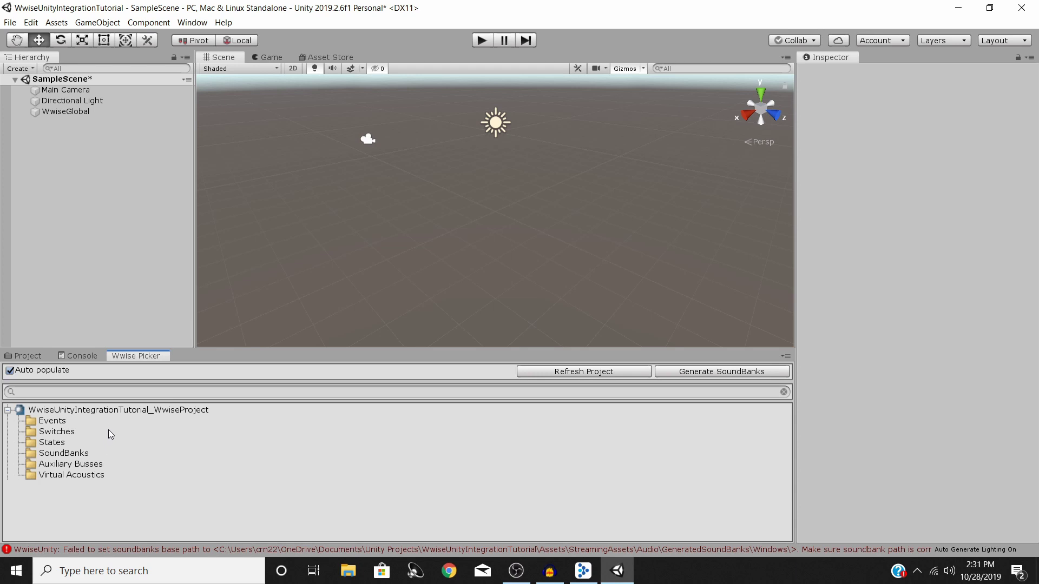
# Check the WwiseUnity errors in the Console, then have Wwise Launcher open the project in Wwise 2019.1.3.7048.
pyautogui.click(204, 548)
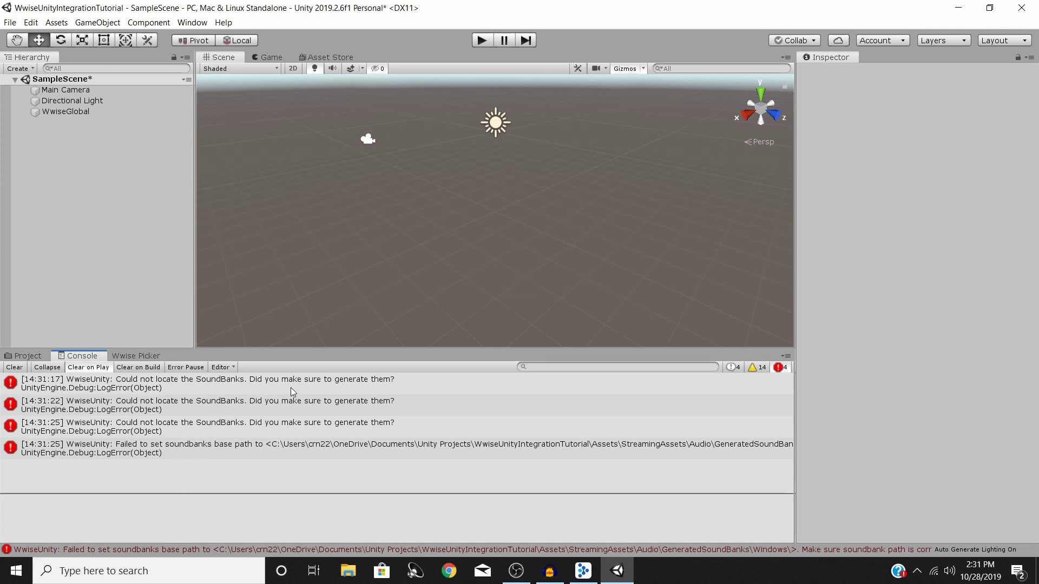
pyautogui.click(28, 356)
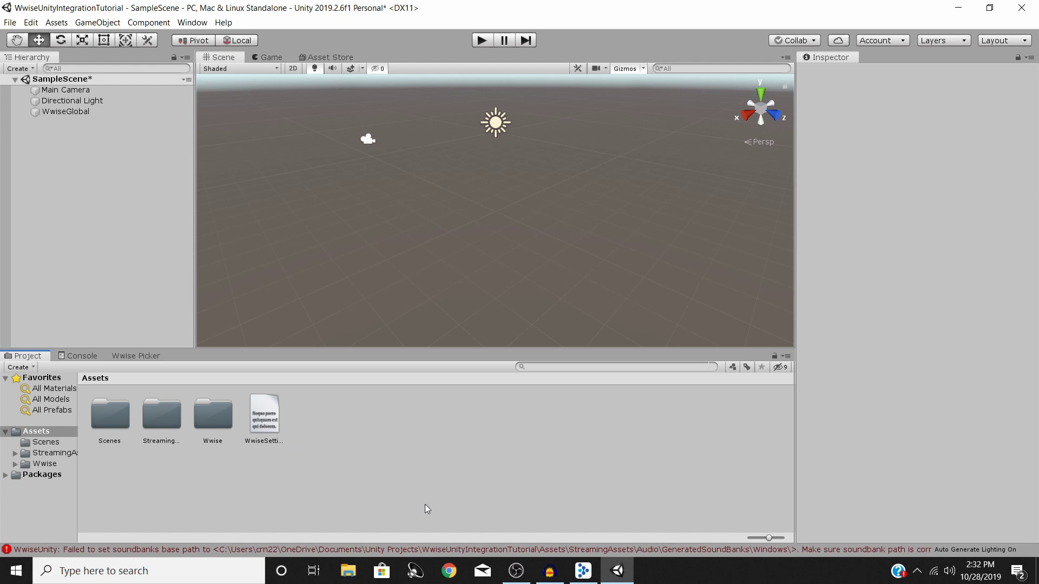
pyautogui.moveTo(586, 578)
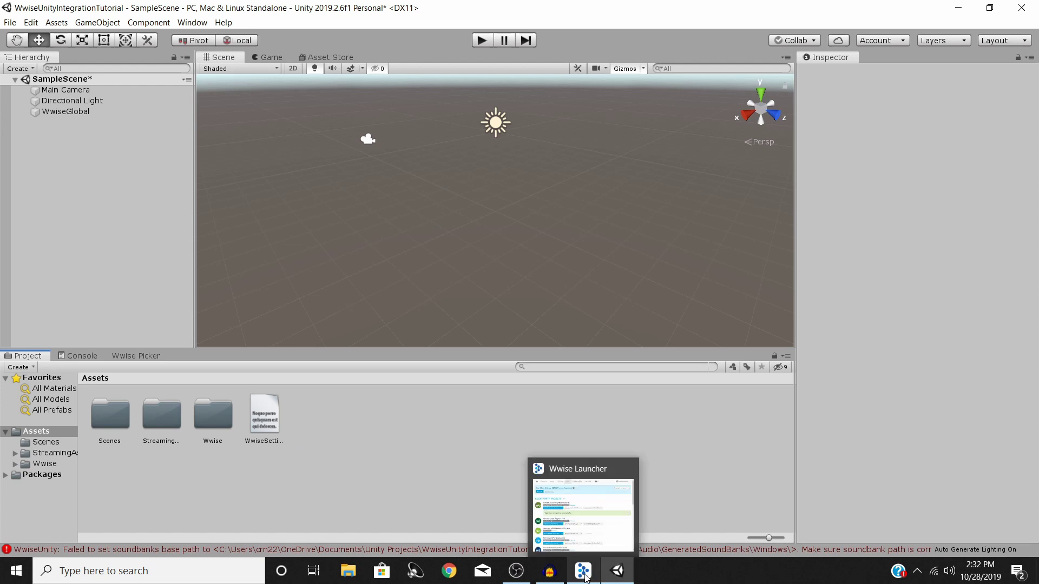
pyautogui.click(582, 521)
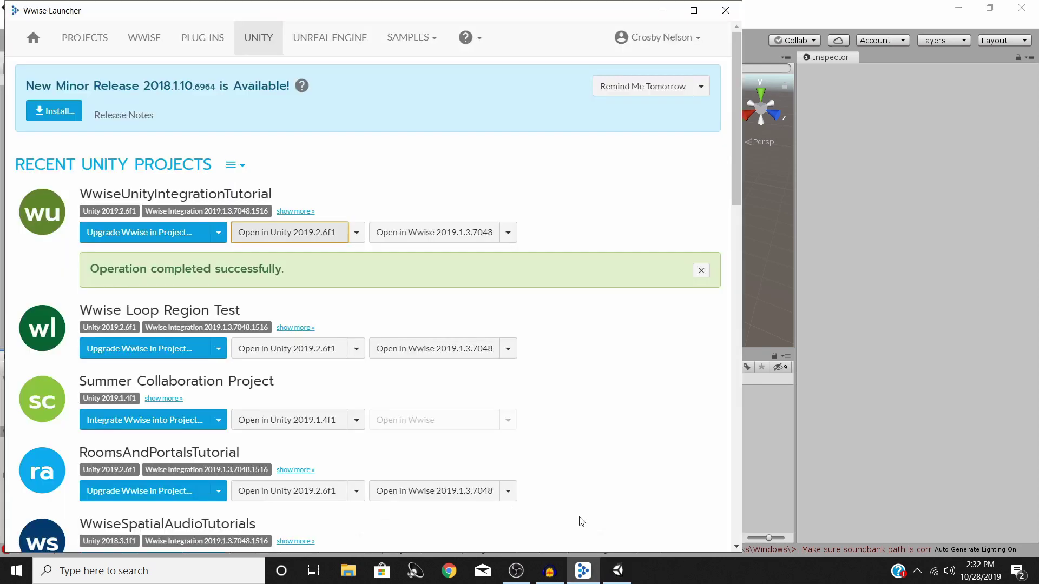
pyautogui.click(424, 232)
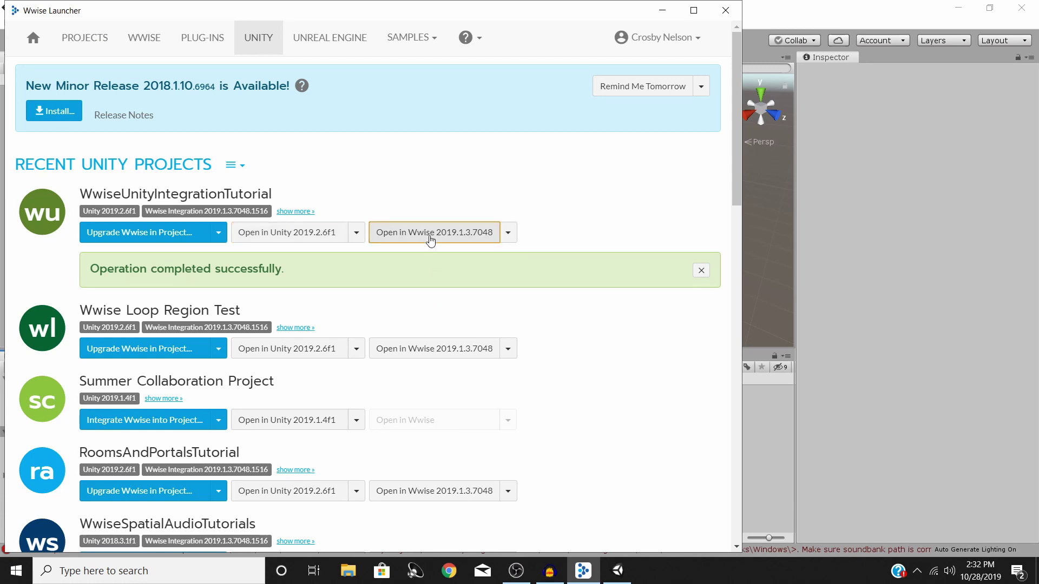
# Browse Documents > Unity Projects > WwiseUnityIntegrationTutorial in File Explorer, widen the Name column, then minimize it.
pyautogui.click(349, 572)
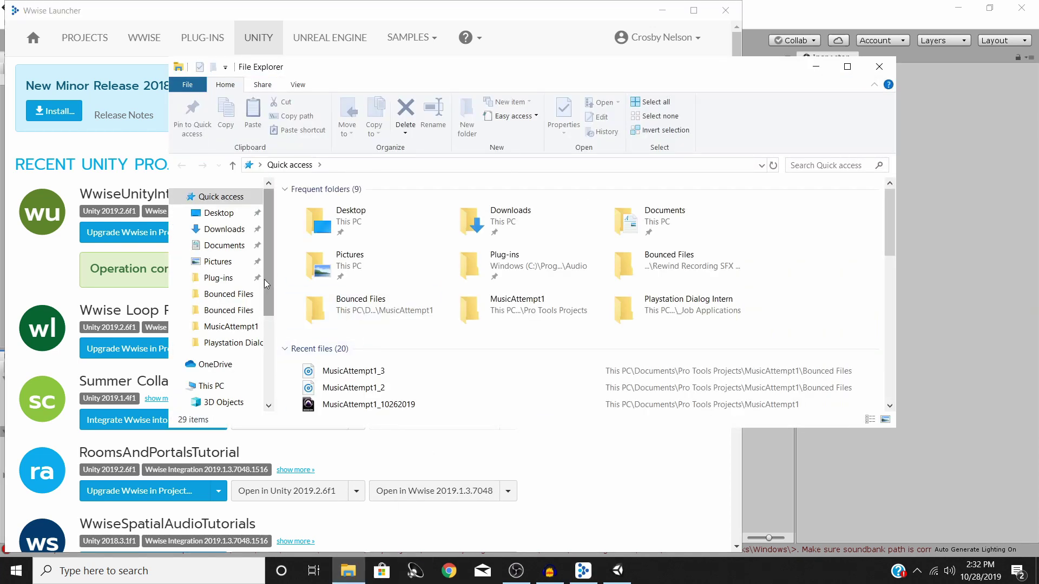
pyautogui.click(225, 245)
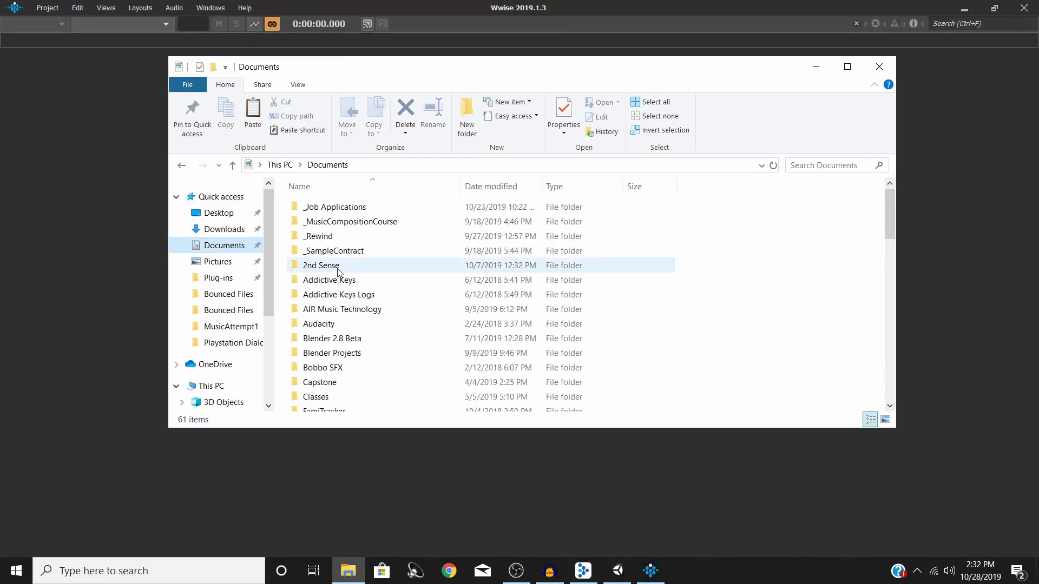
pyautogui.scroll(-15, 347, 292)
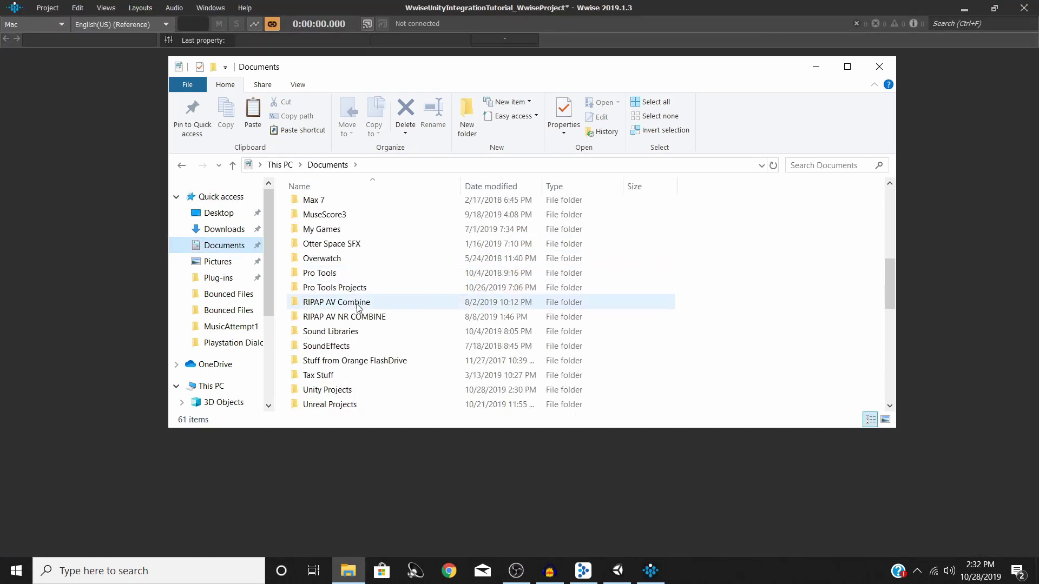
pyautogui.scroll(-2, 357, 309)
pyautogui.doubleClick(341, 260)
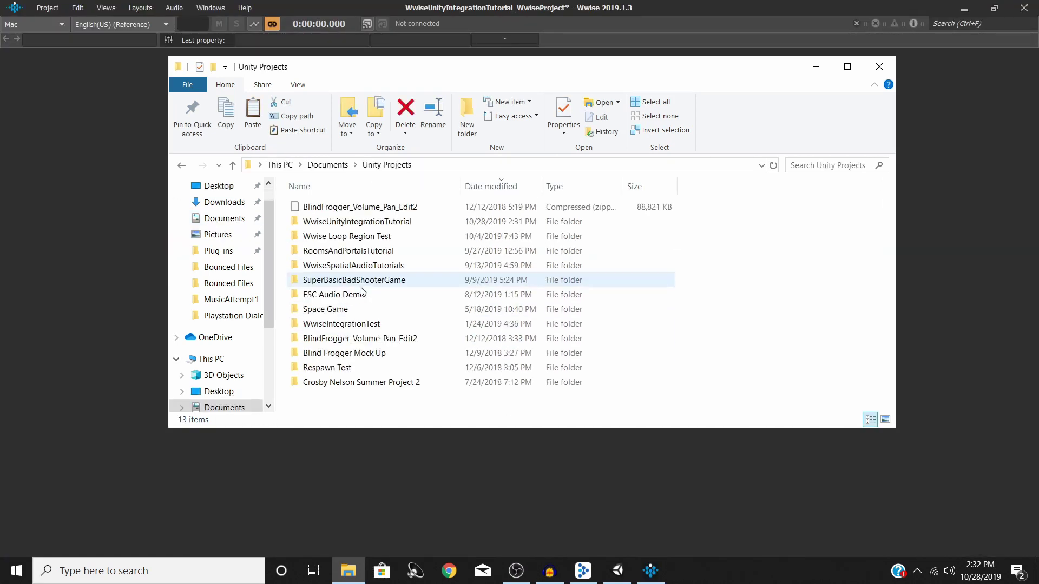
pyautogui.click(353, 223)
pyautogui.doubleClick(352, 223)
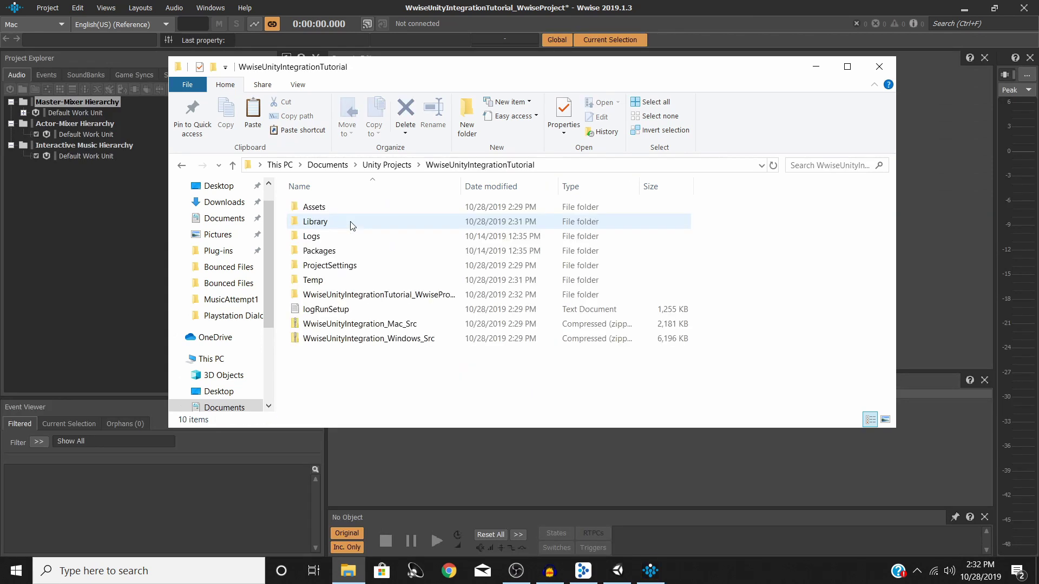
pyautogui.moveTo(461, 192); pyautogui.dragTo(585, 190)
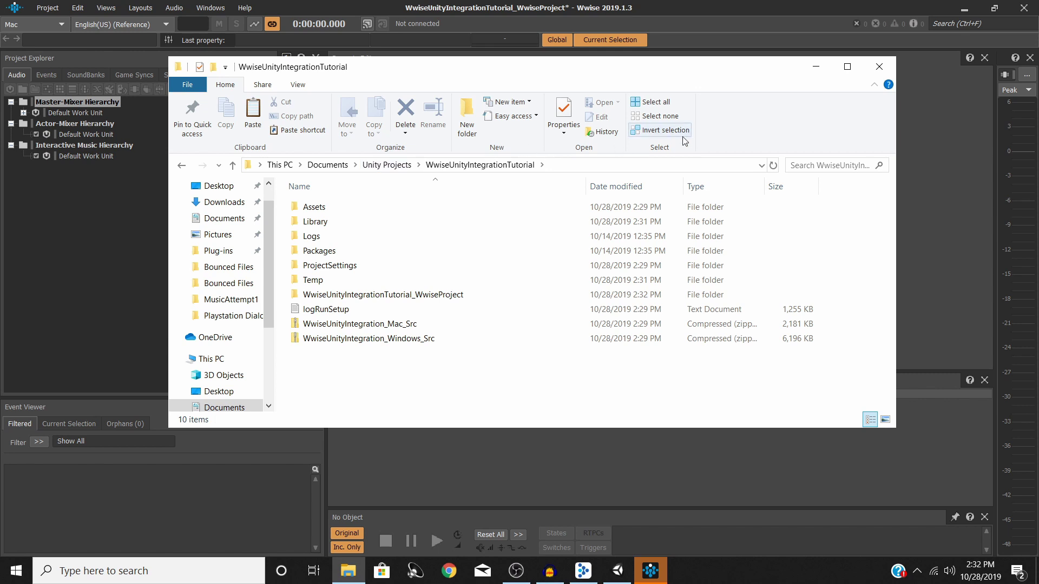
pyautogui.click(815, 67)
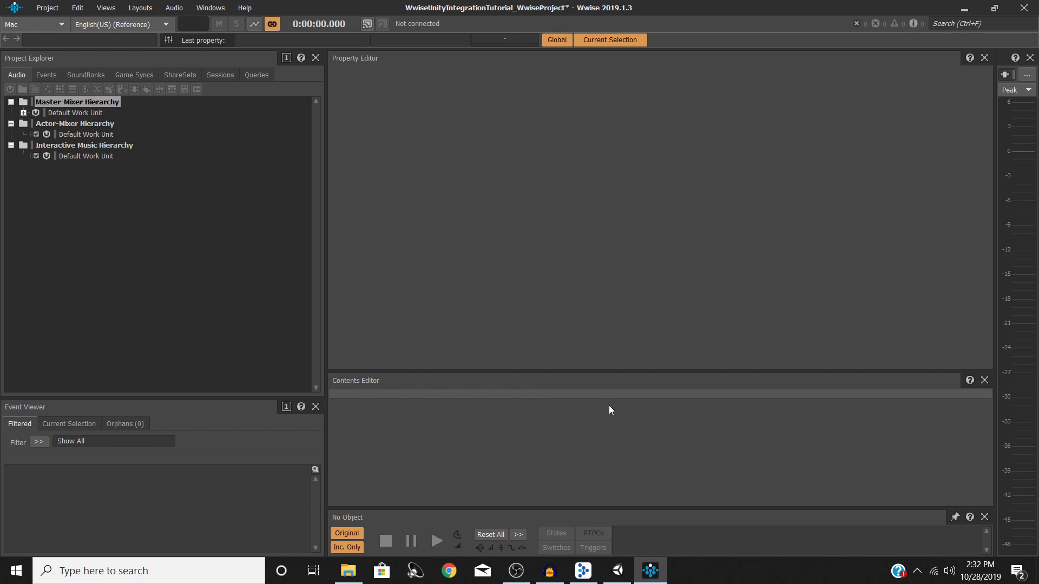
# Choose the SoundBank layout and add a new SoundBank named Main_Soundbank to the Default Work Unit.
pyautogui.click(142, 9)
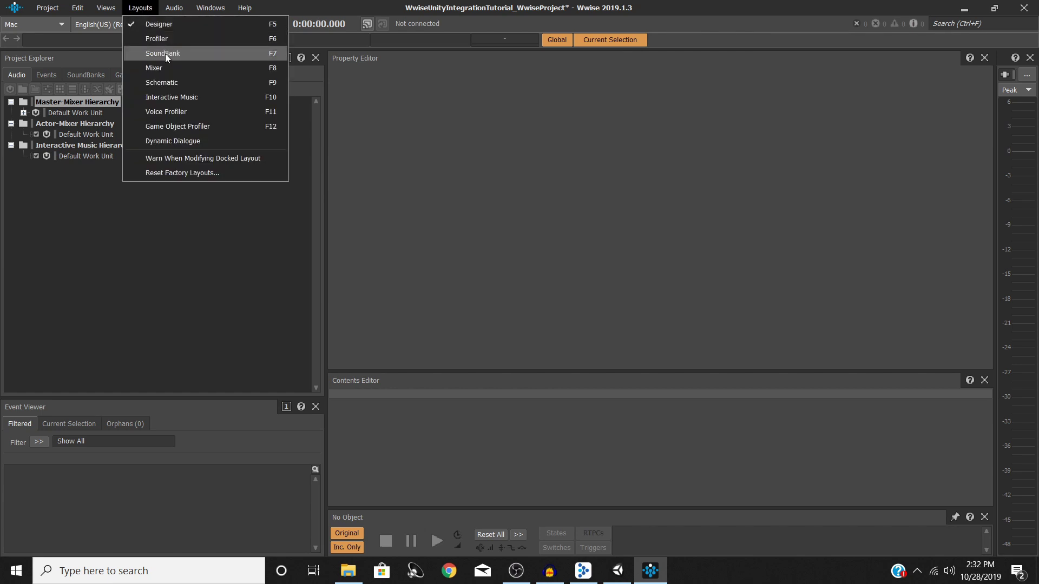
pyautogui.click(165, 54)
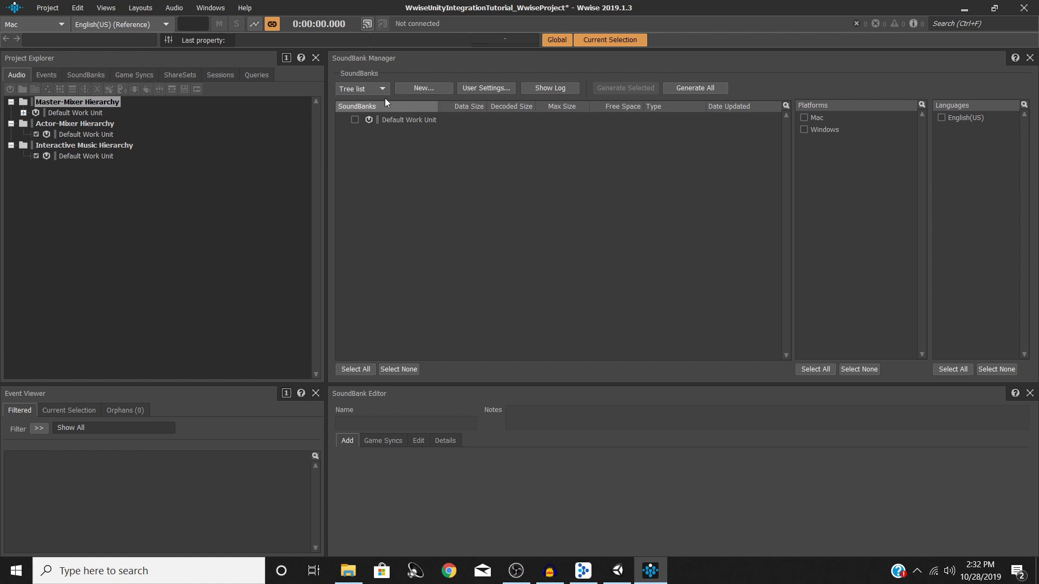
pyautogui.click(421, 88)
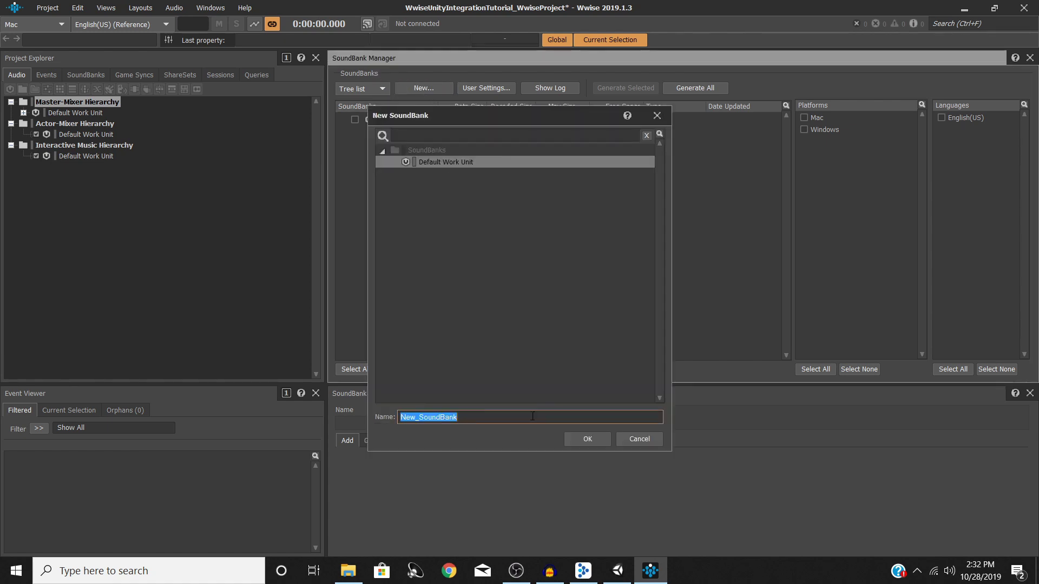
pyautogui.write('Main_Sound')
pyautogui.press('BackSpace')
pyautogui.press('BackSpace')
pyautogui.press('BackSpace')
pyautogui.press('BackSpace')
pyautogui.write('oundbankn')
pyautogui.press('BackSpace')
pyautogui.click(589, 439)
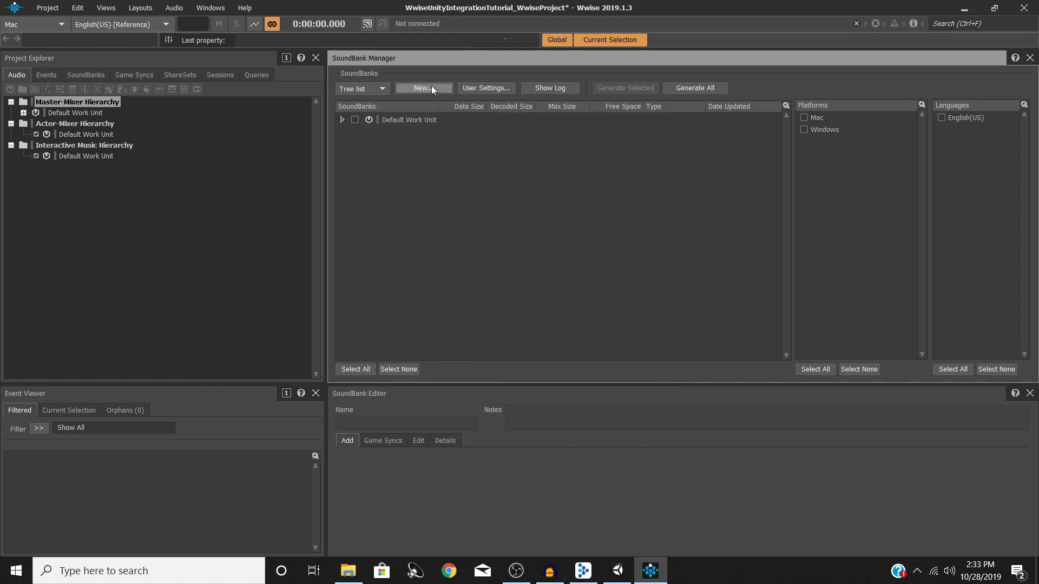
# Tick Main_Soundbank, Windows and English(US), then generate the selected SoundBanks.
pyautogui.click(342, 120)
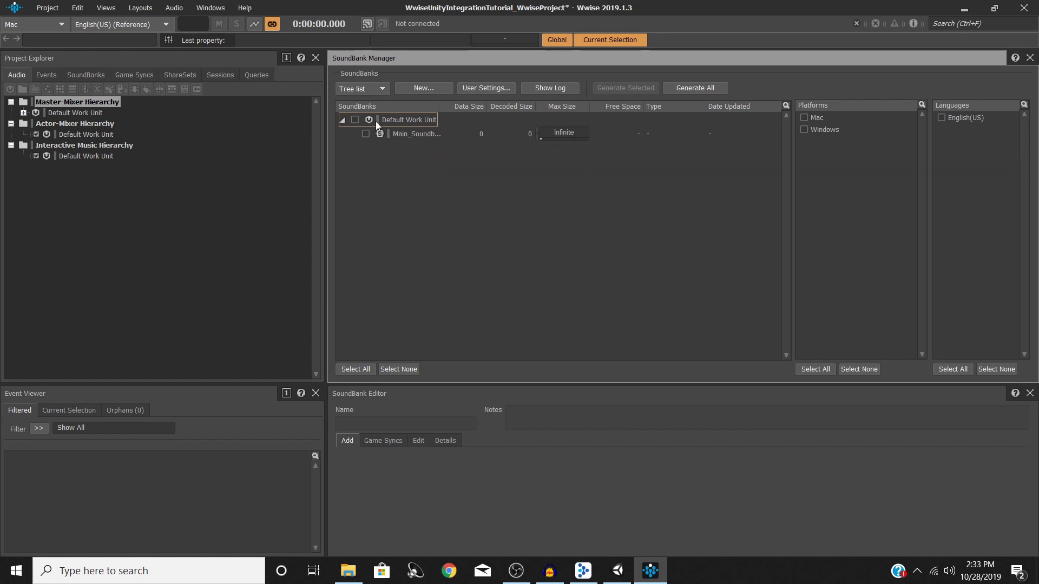
pyautogui.click(355, 119)
pyautogui.click(804, 130)
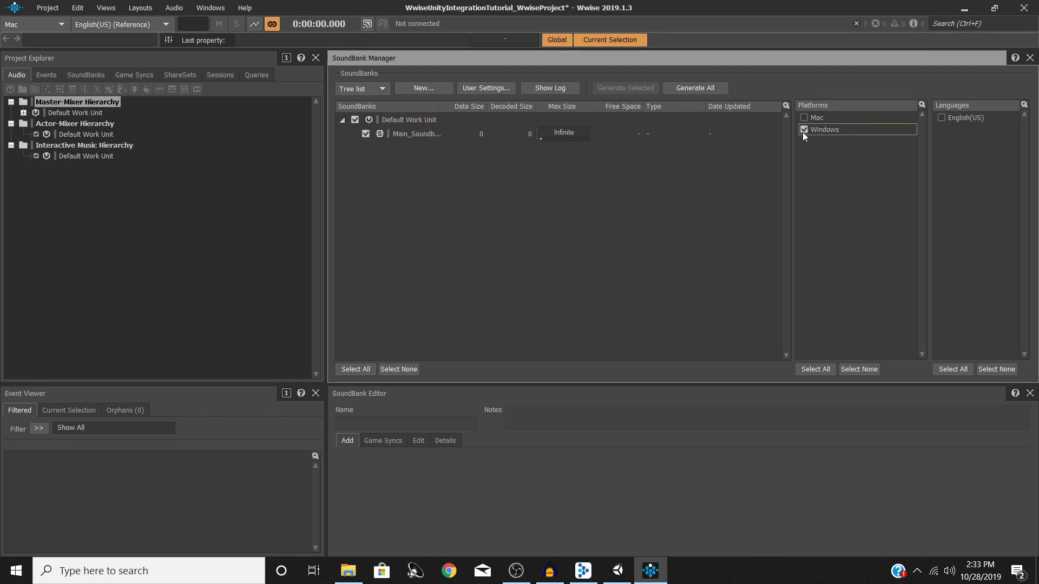
pyautogui.click(943, 117)
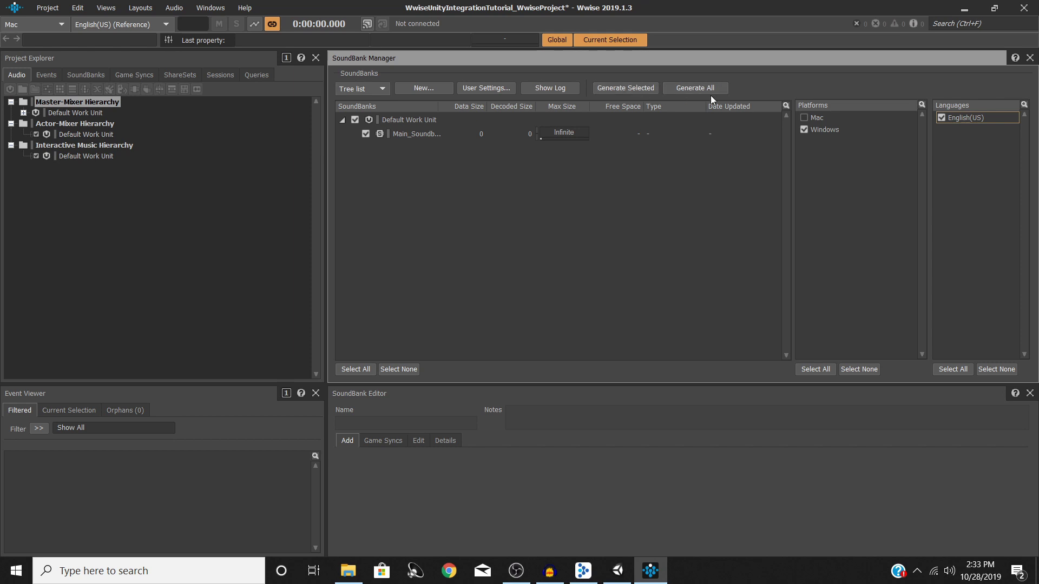
pyautogui.click(626, 88)
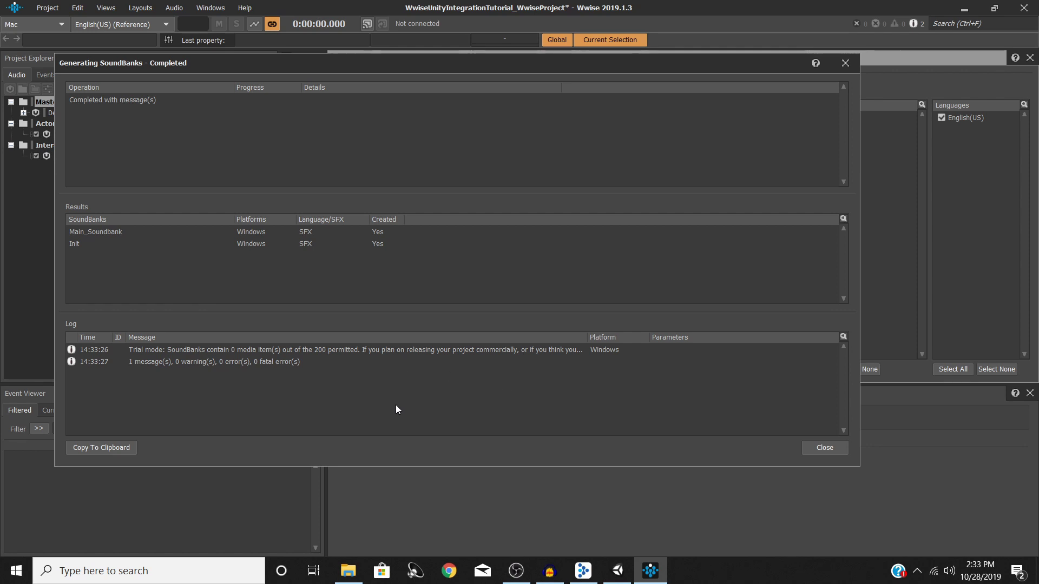
# Close the generation results and save the Wwise project.
pyautogui.click(830, 447)
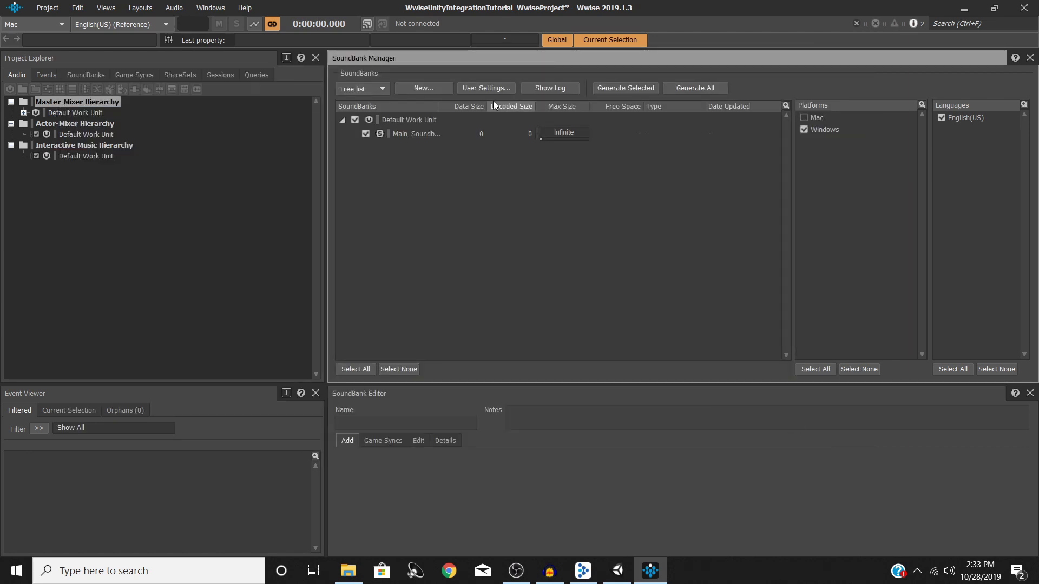
pyautogui.click(48, 7)
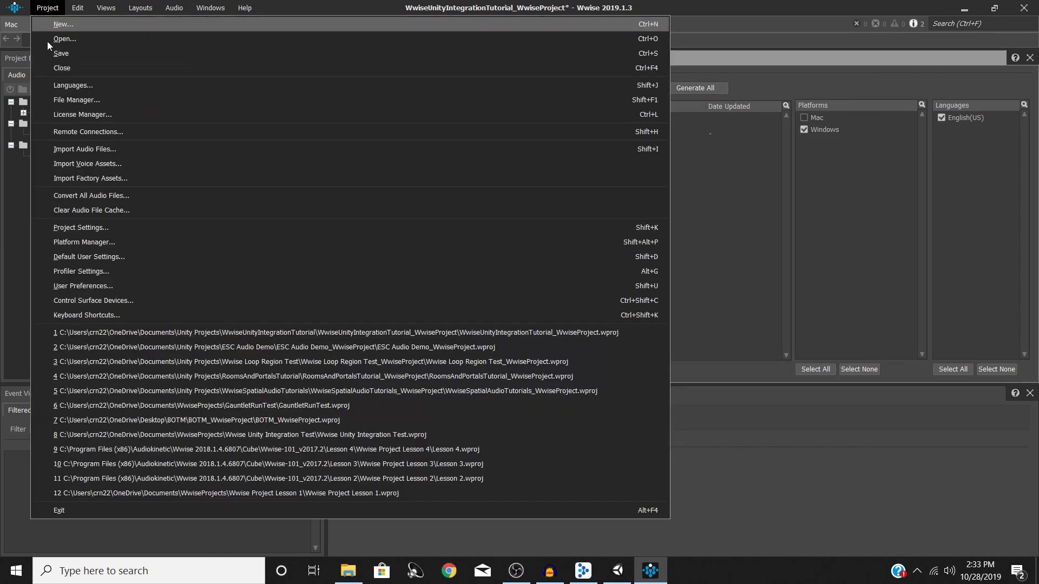
pyautogui.click(73, 55)
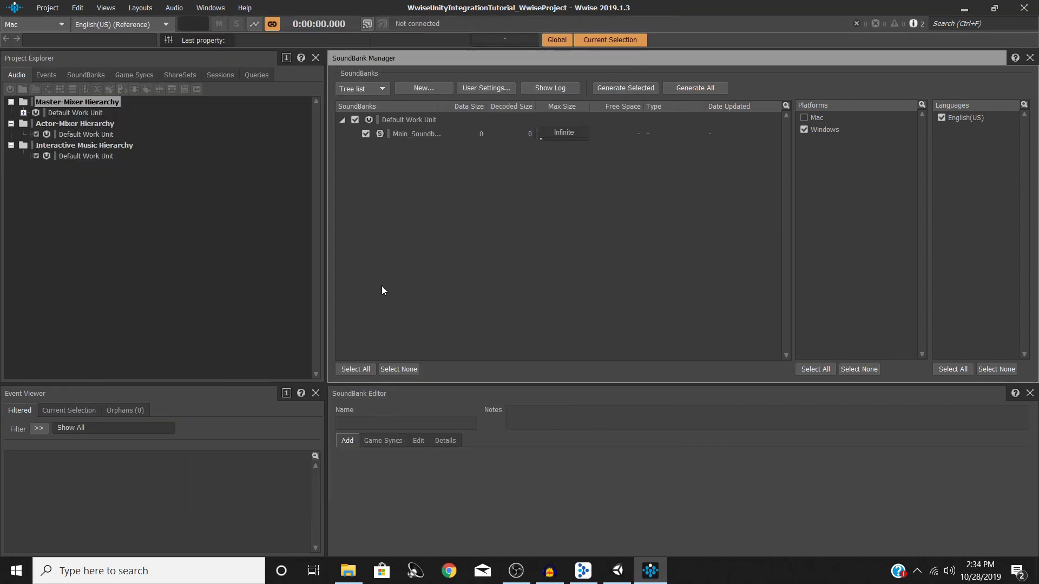
# Back in Unity, clear the WwiseUnity soundbank path errors from the Console, then return to Project assets.
pyautogui.click(618, 571)
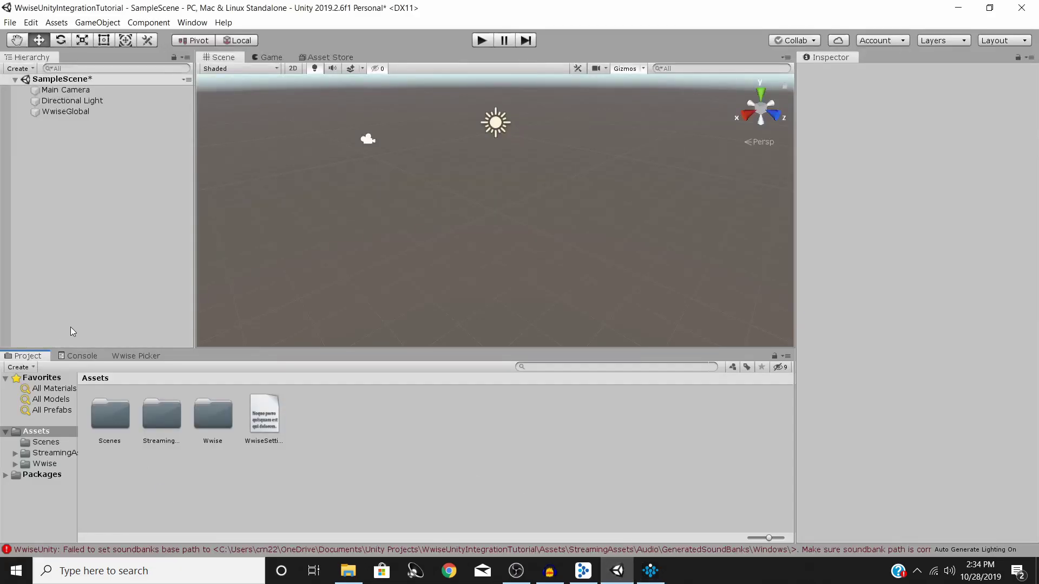
pyautogui.click(82, 357)
pyautogui.click(17, 367)
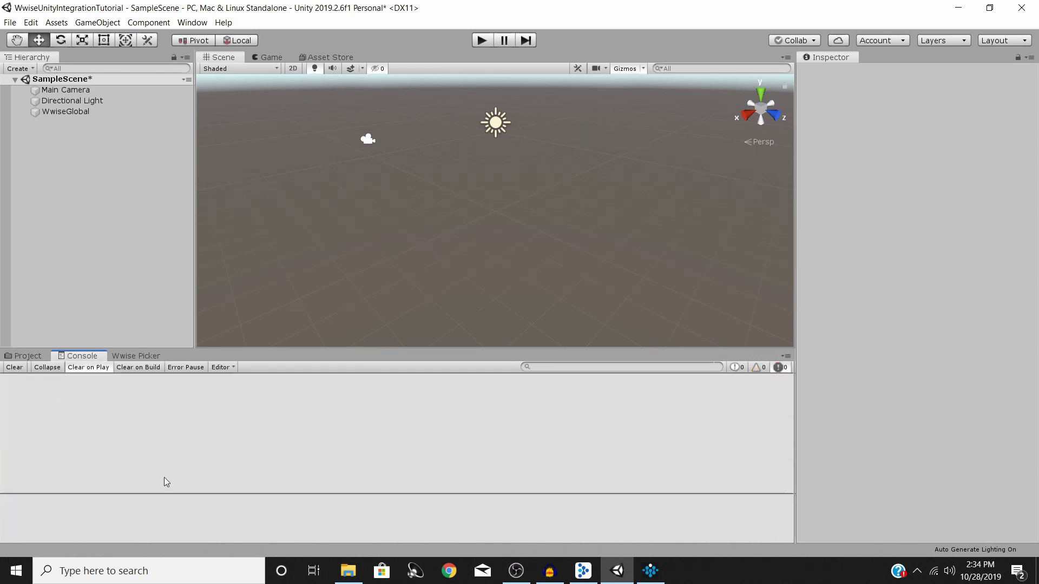
pyautogui.click(25, 358)
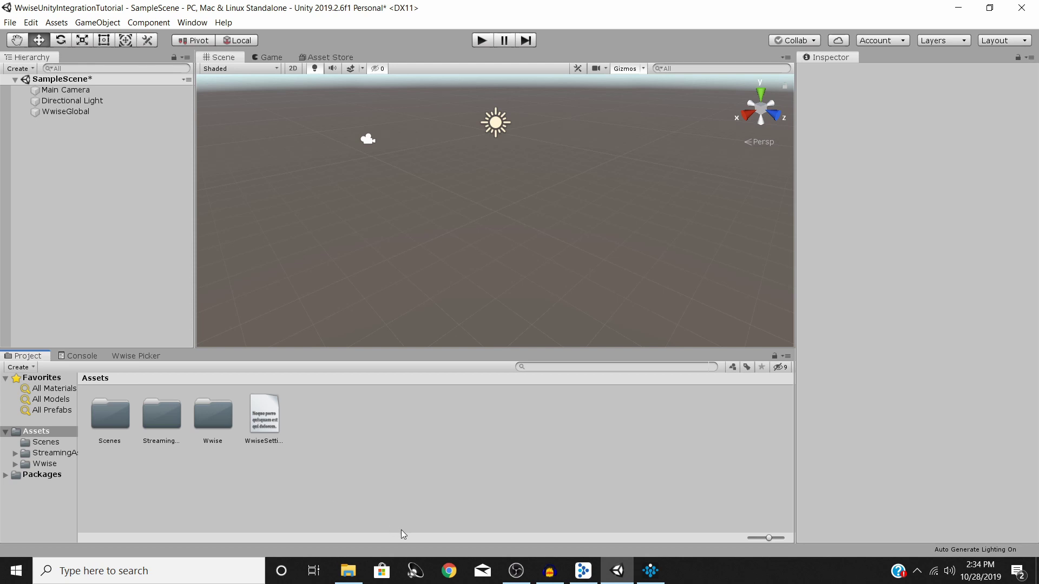